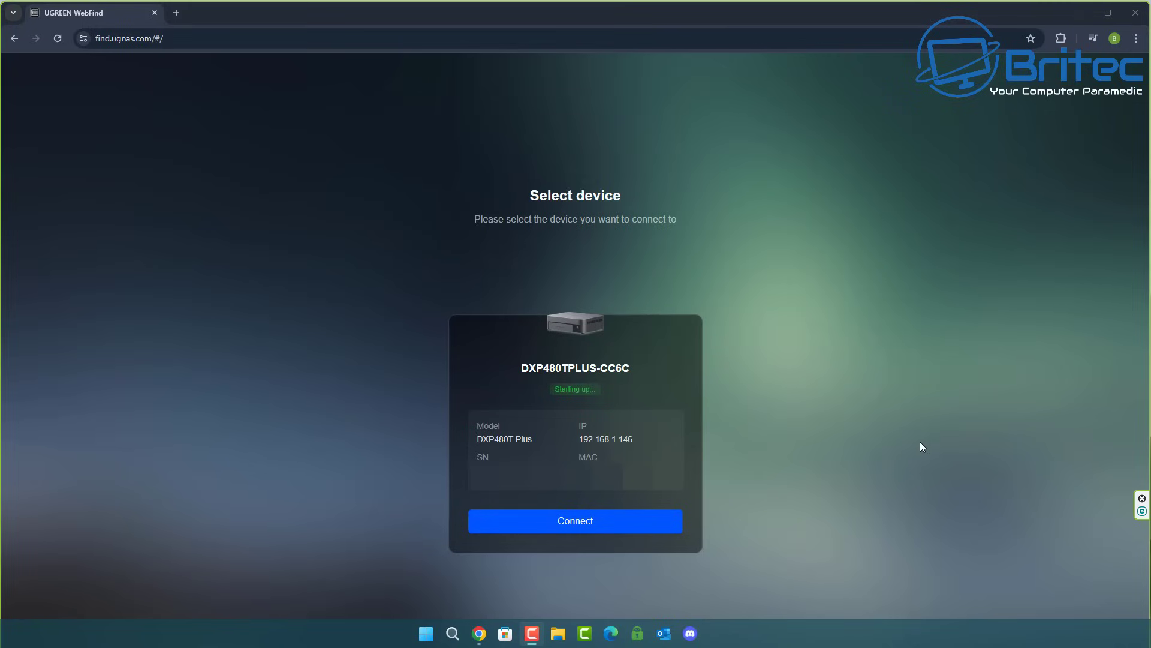
- Connect to the DXP480TPLUS-CC6C device and name the equipment UGREEN_NAS
click(632, 530)
key(ctrl+a)
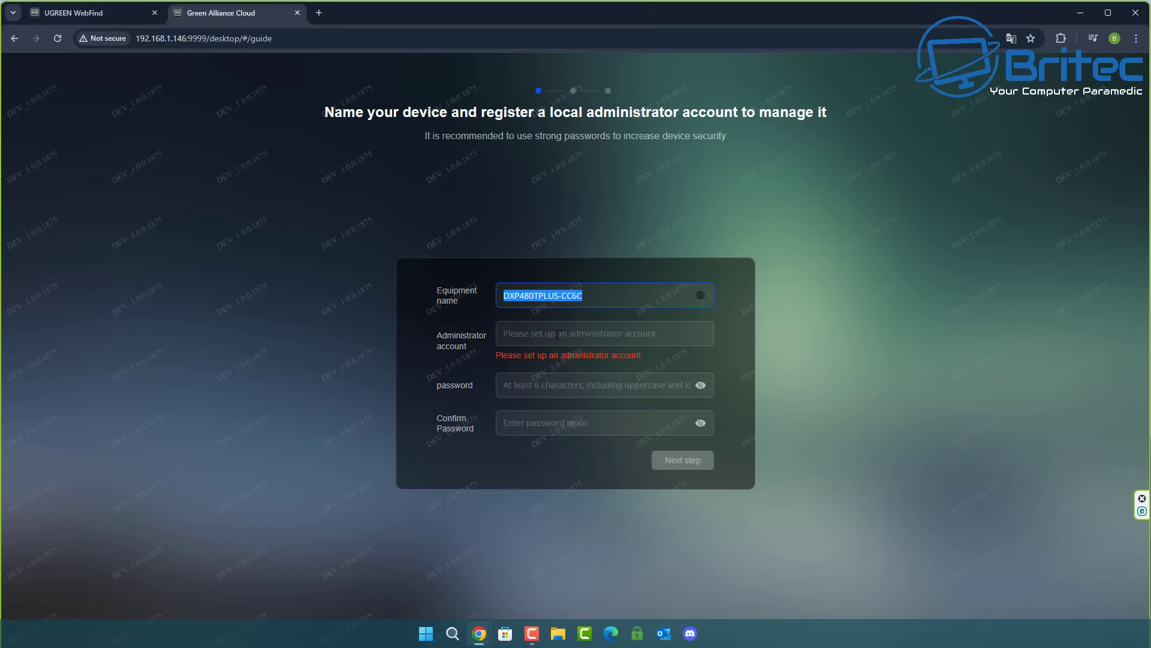
text(UGREE)
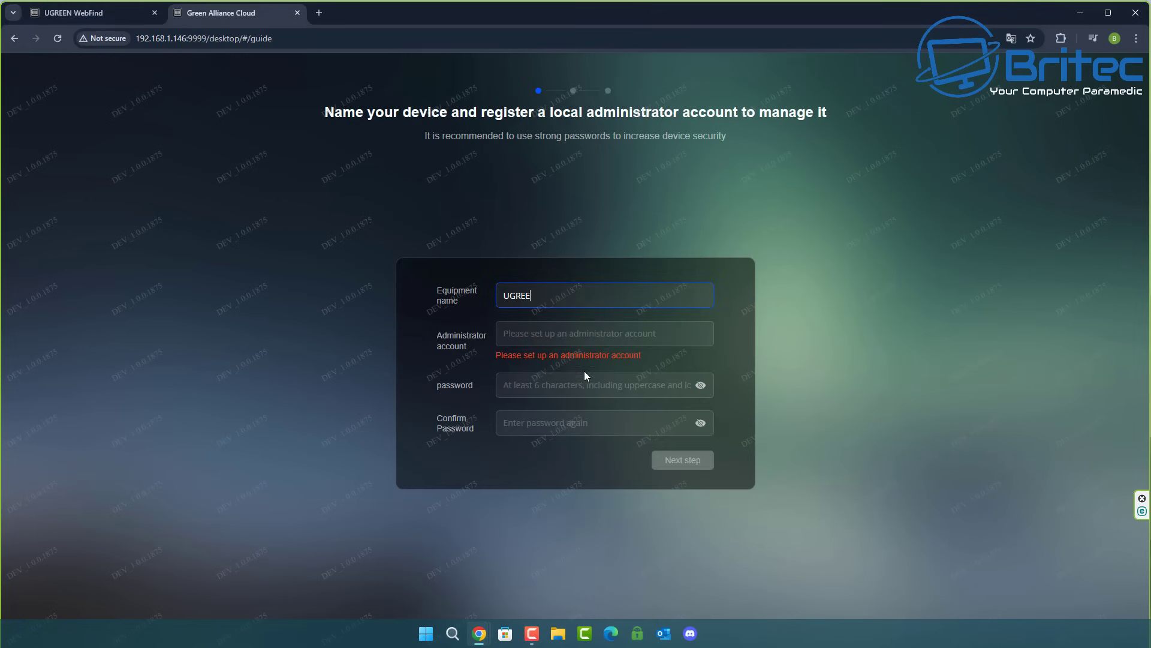
text(N)
text(_NAS)
- Register the administrator account Britec, enter and confirm its password, and dismiss the browser's offer to save it
text(Britec)
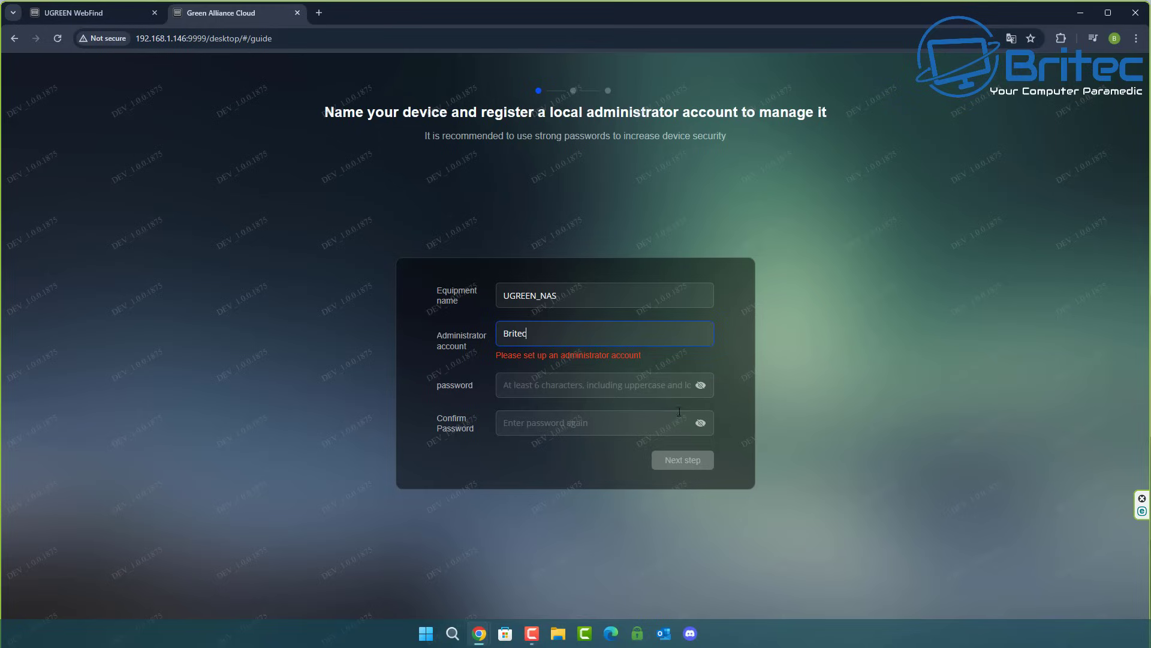
click(516, 385)
click(677, 408)
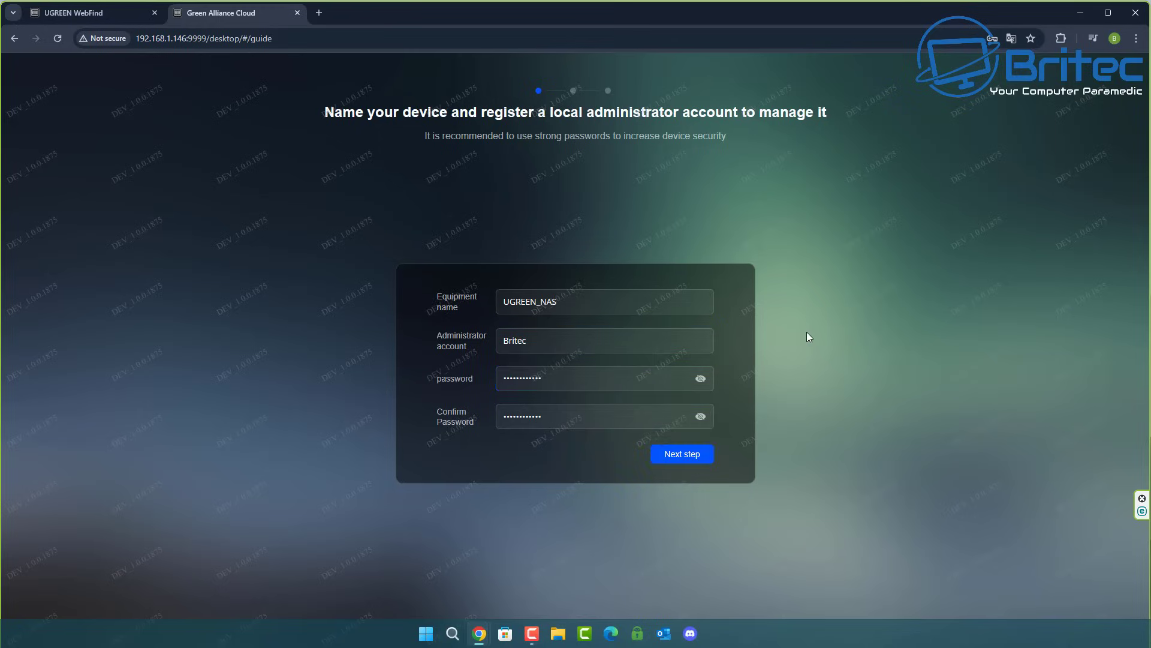
click(684, 461)
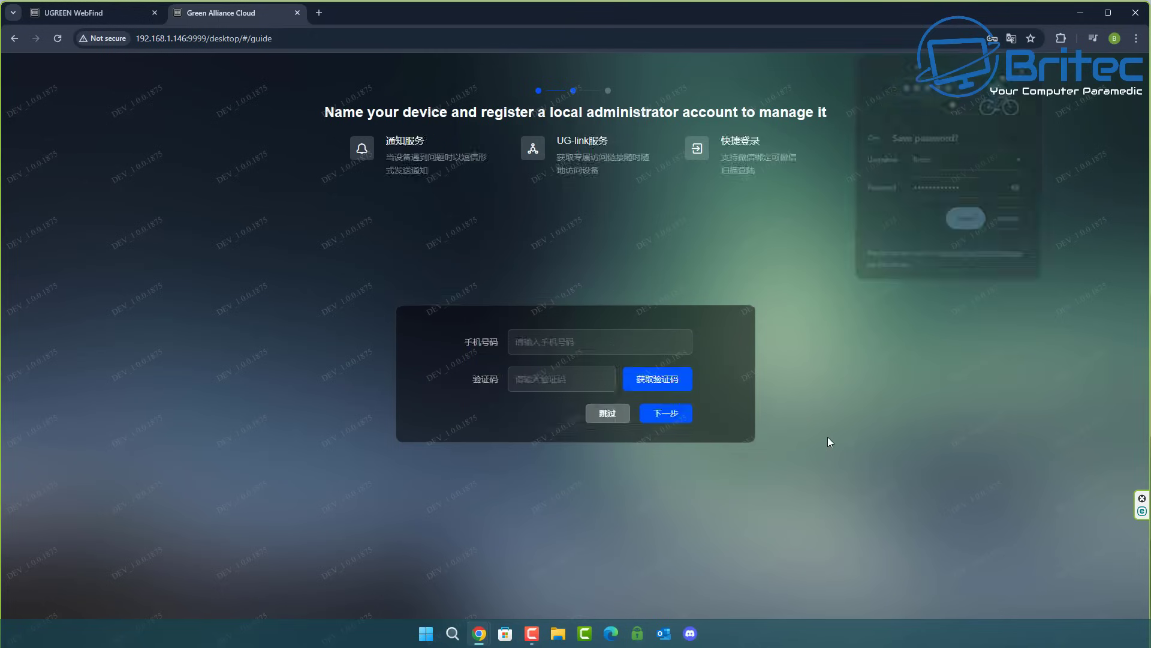
click(1026, 70)
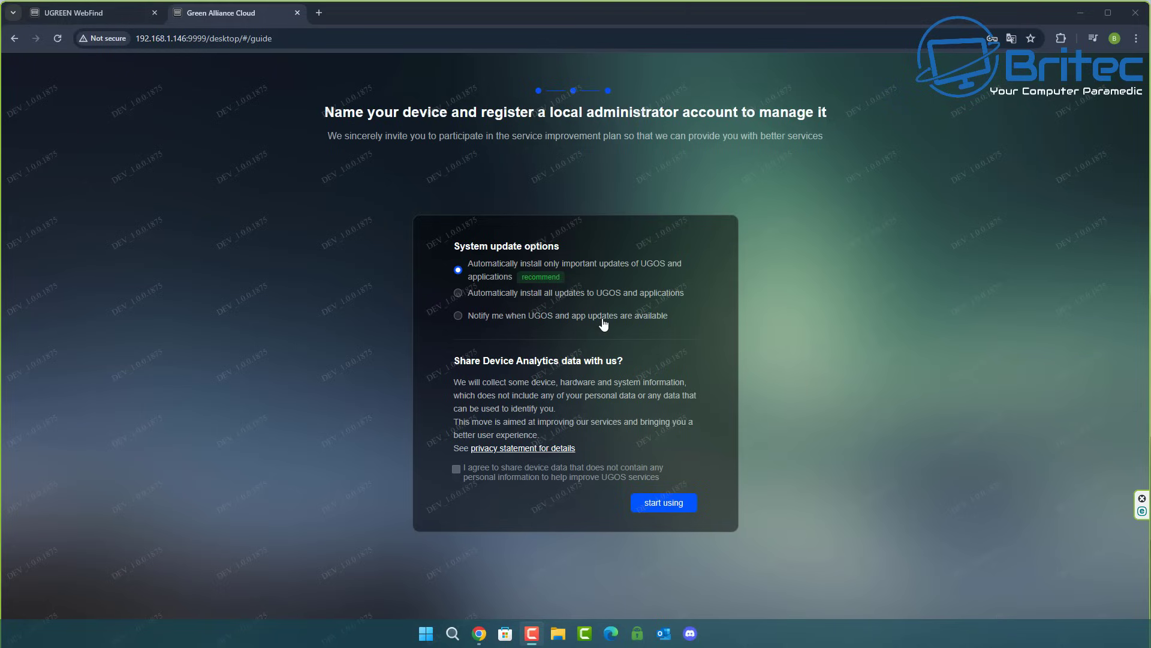
- Choose to be notified when UGOS and app updates are available, leave analytics sharing off, and finish device initialization
click(459, 316)
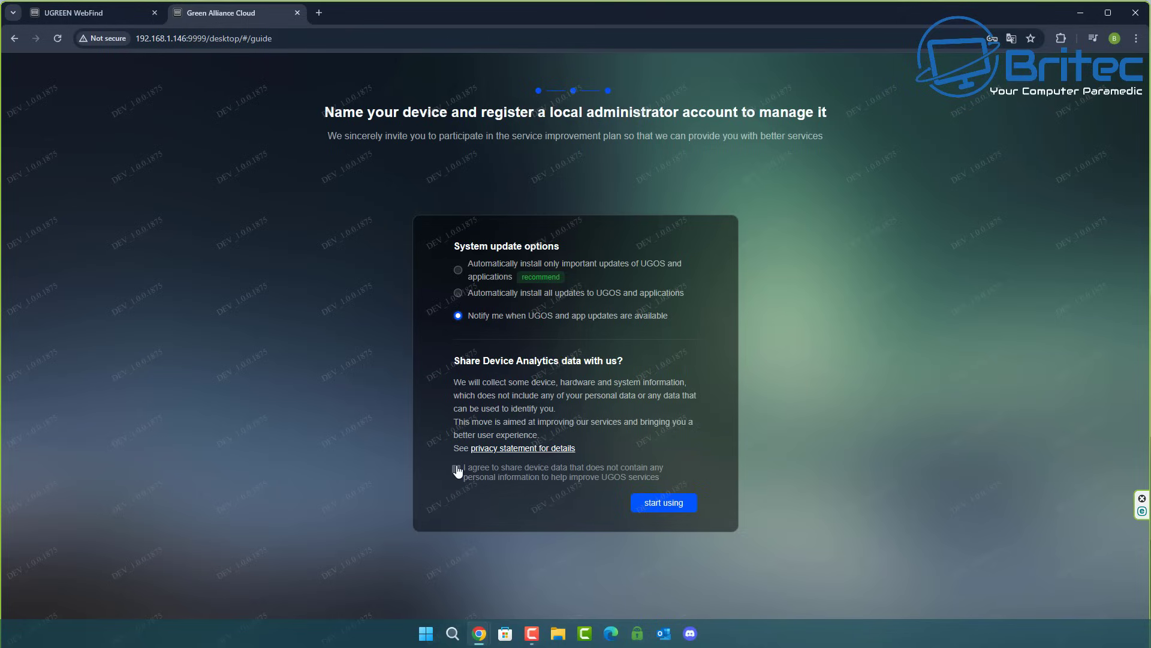
click(670, 506)
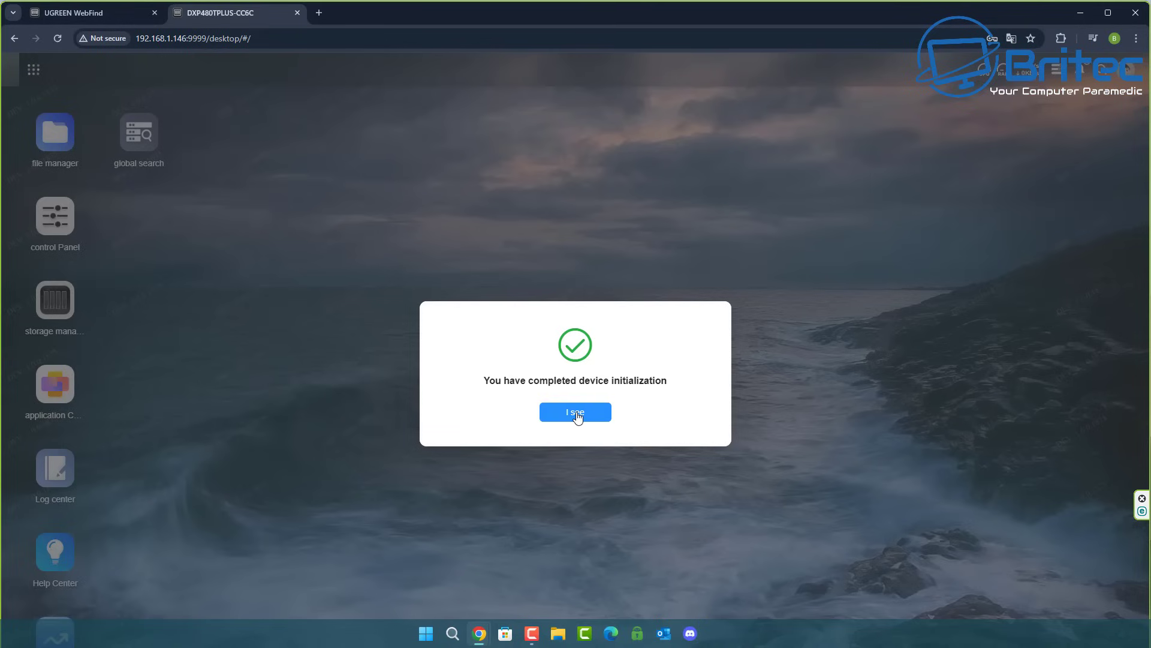
click(578, 416)
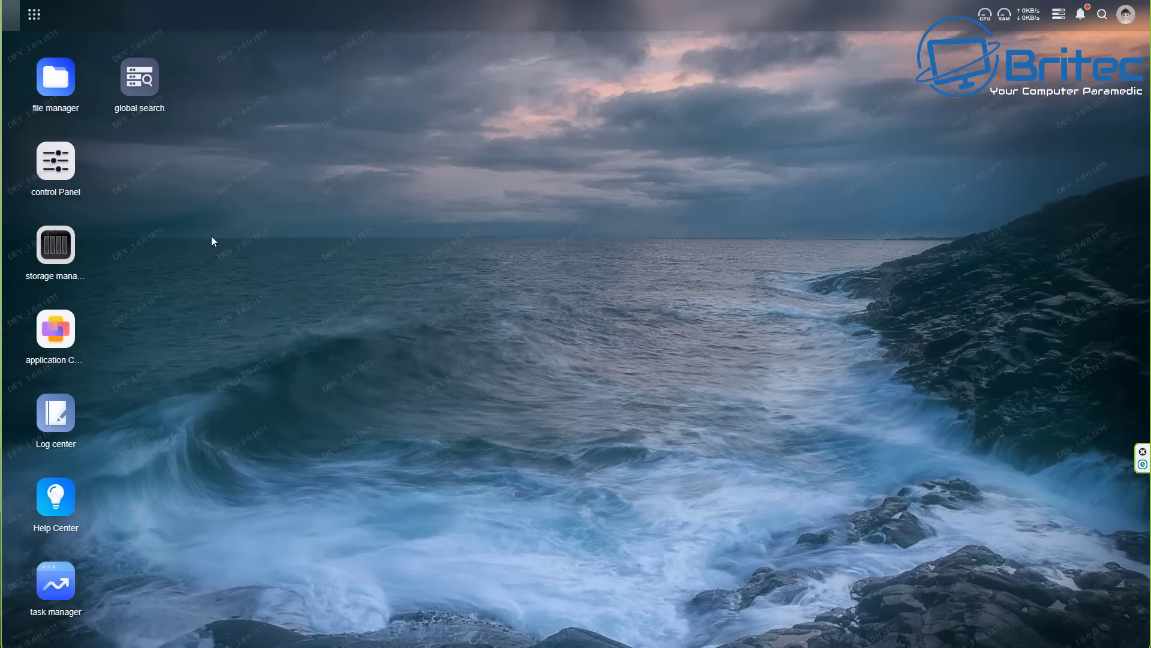
- Look over the settings categories in the Control Panel and close it
double_click(68, 165)
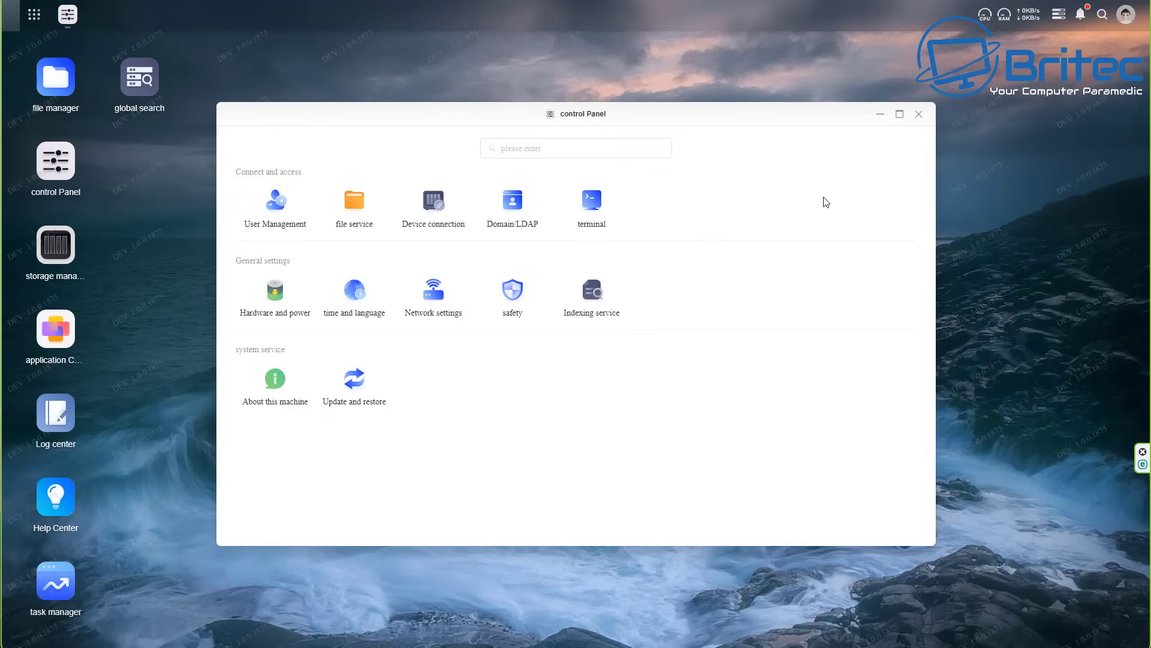
click(919, 115)
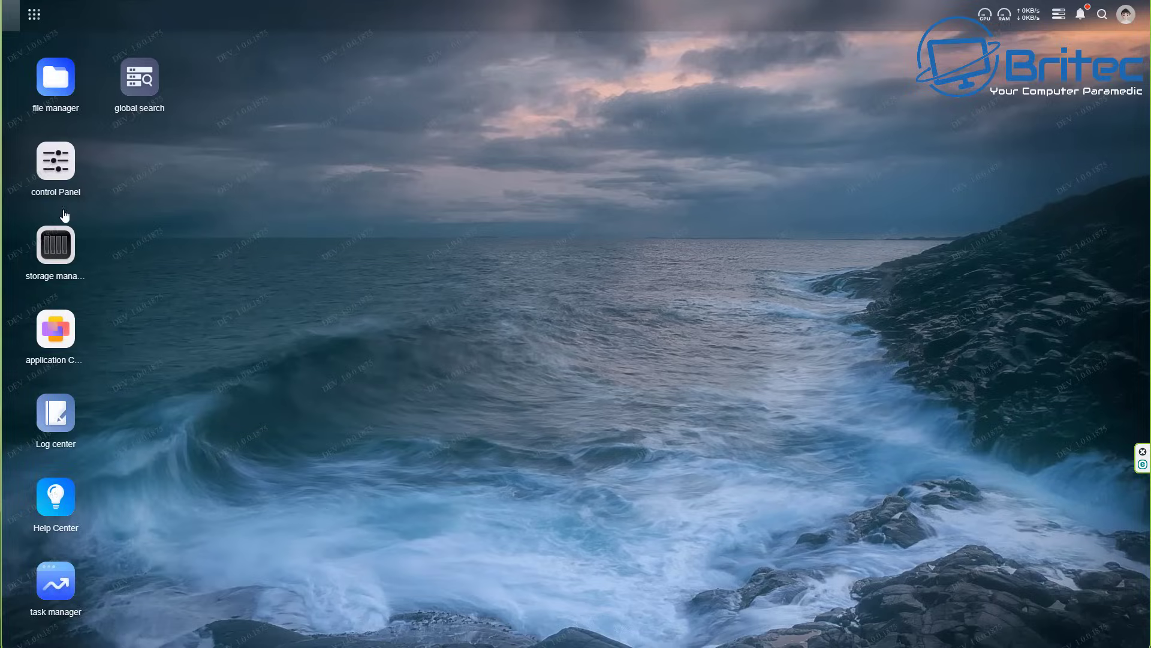
- Start the storage creation wizard in the storage manager and set the storage pool's RAID type to RAID 5
click(64, 256)
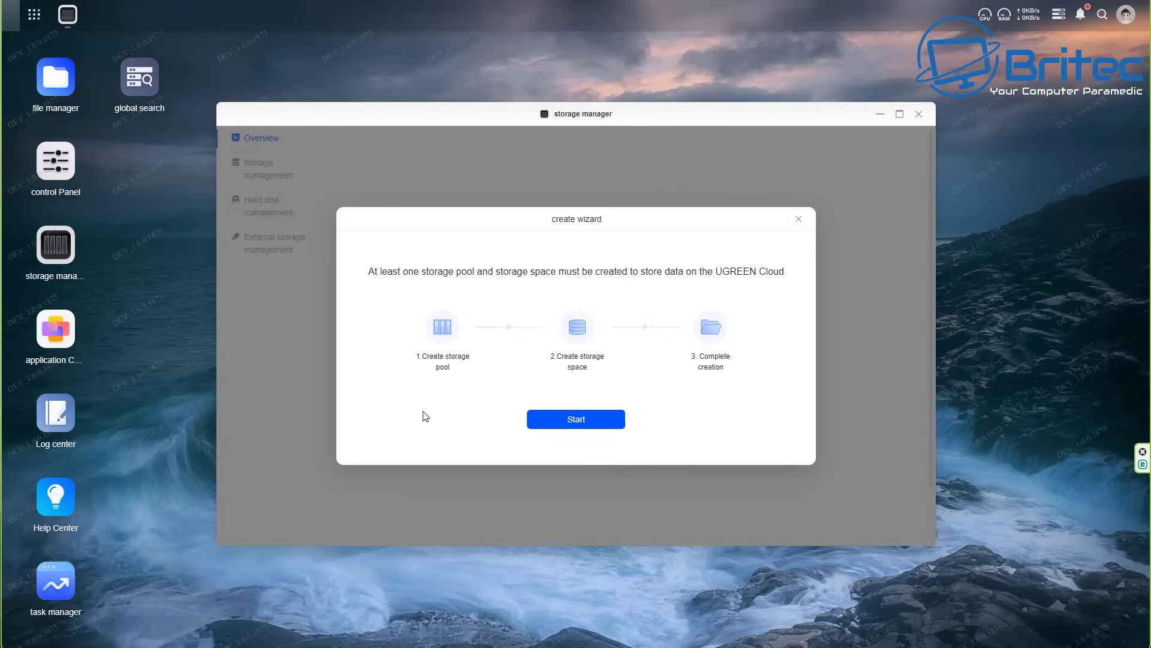
click(588, 424)
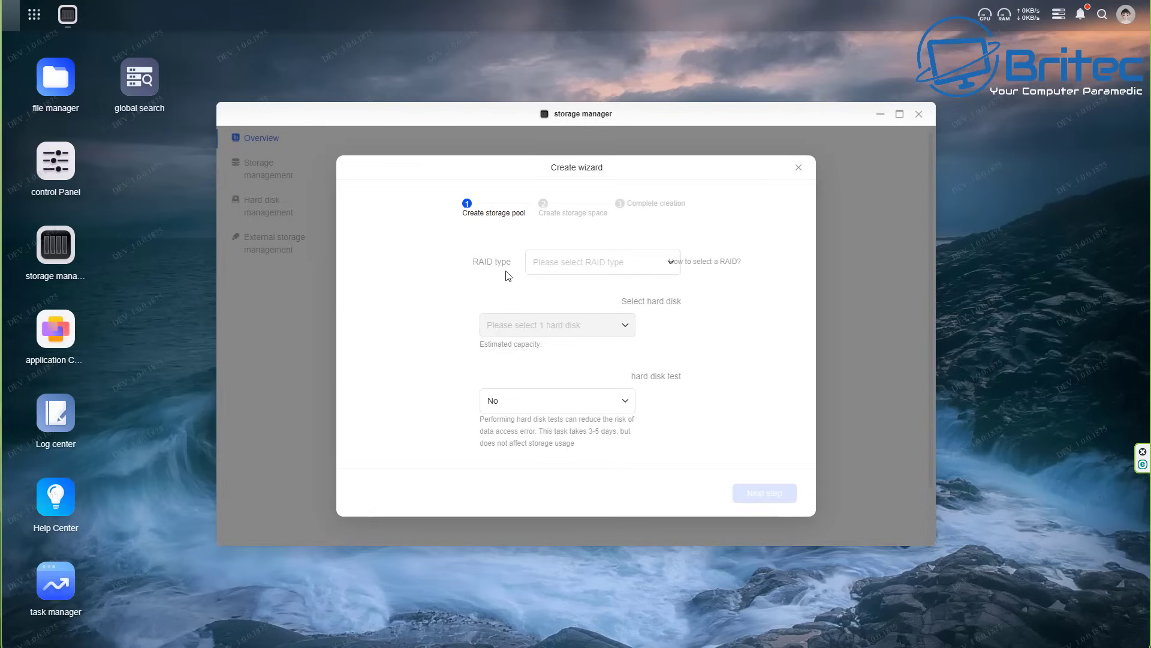
click(650, 264)
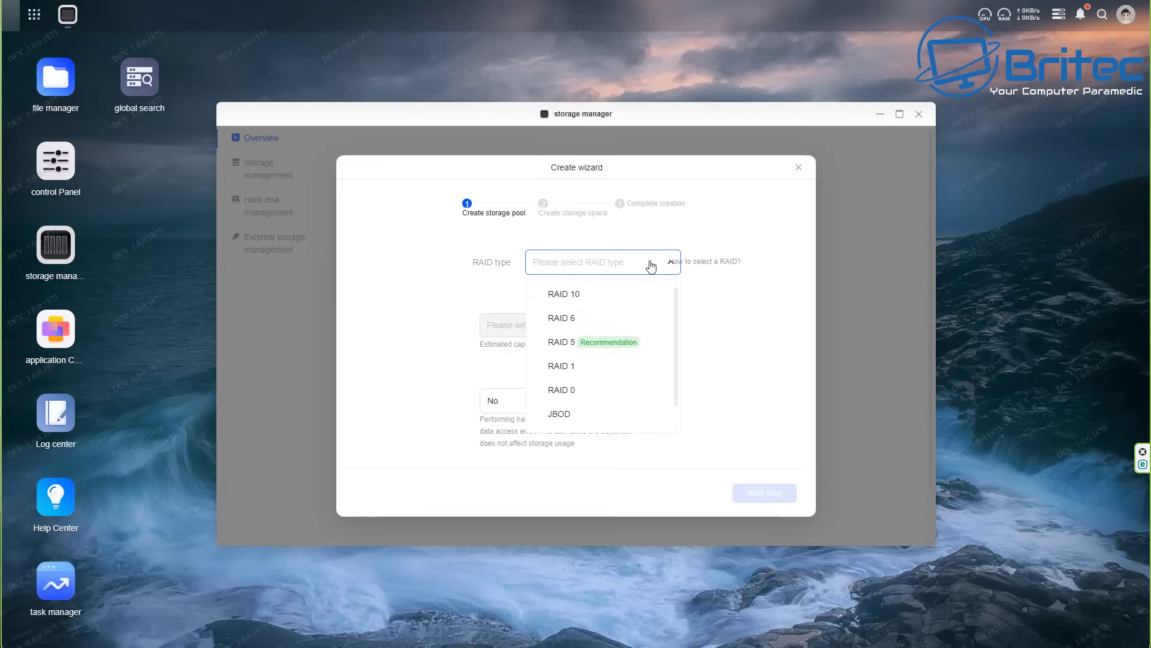
click(554, 347)
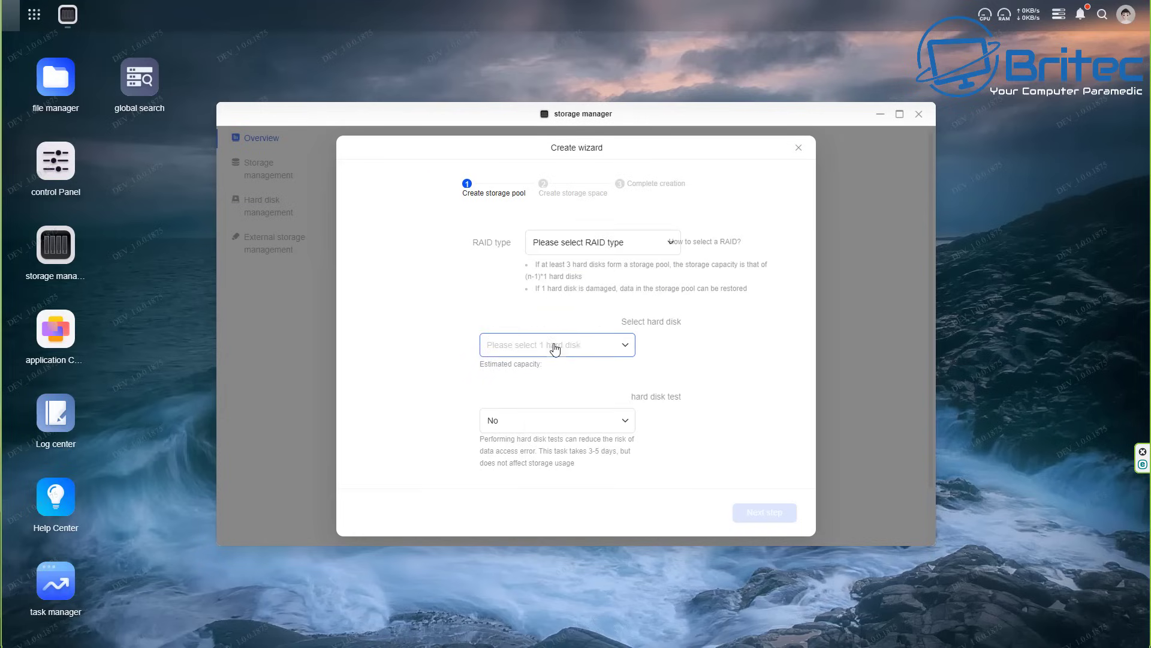
click(665, 243)
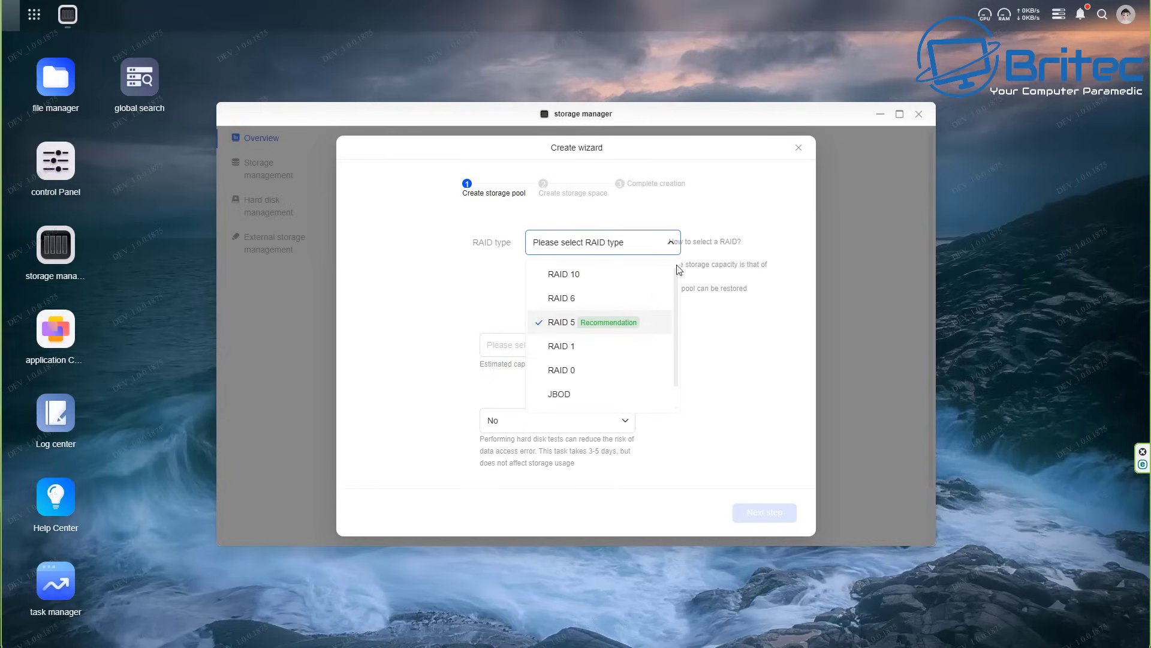
click(696, 193)
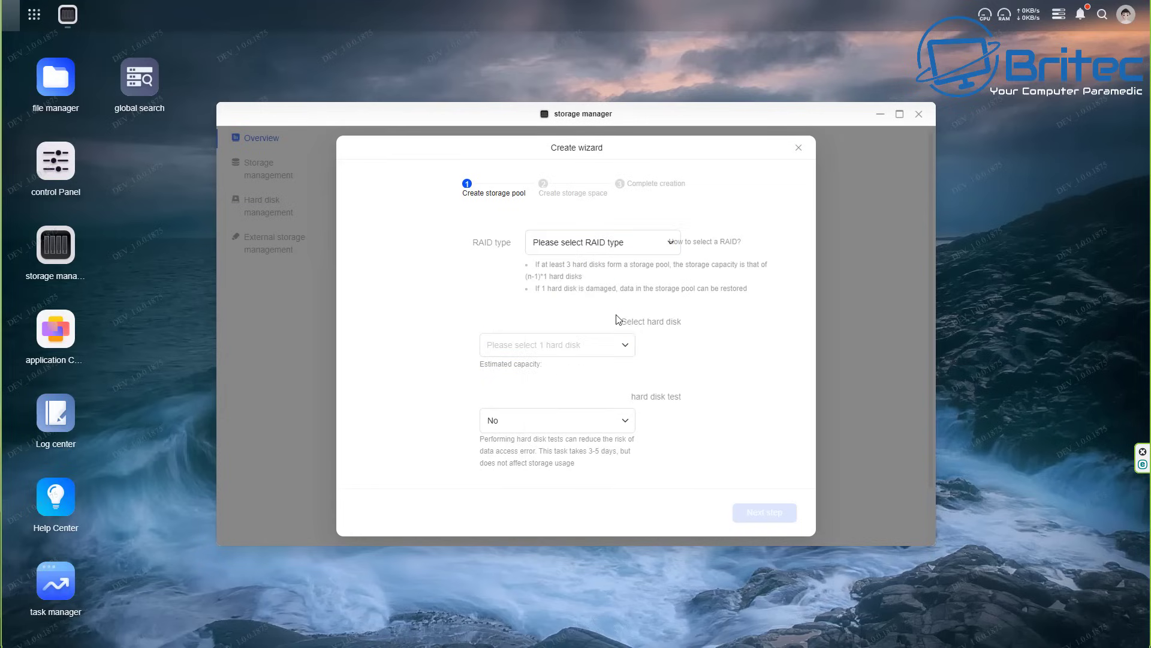
- Add M.2 hard disks 1, 2, 3 and 5 to the pool without a disk test and continue despite the compatibility notice
click(627, 350)
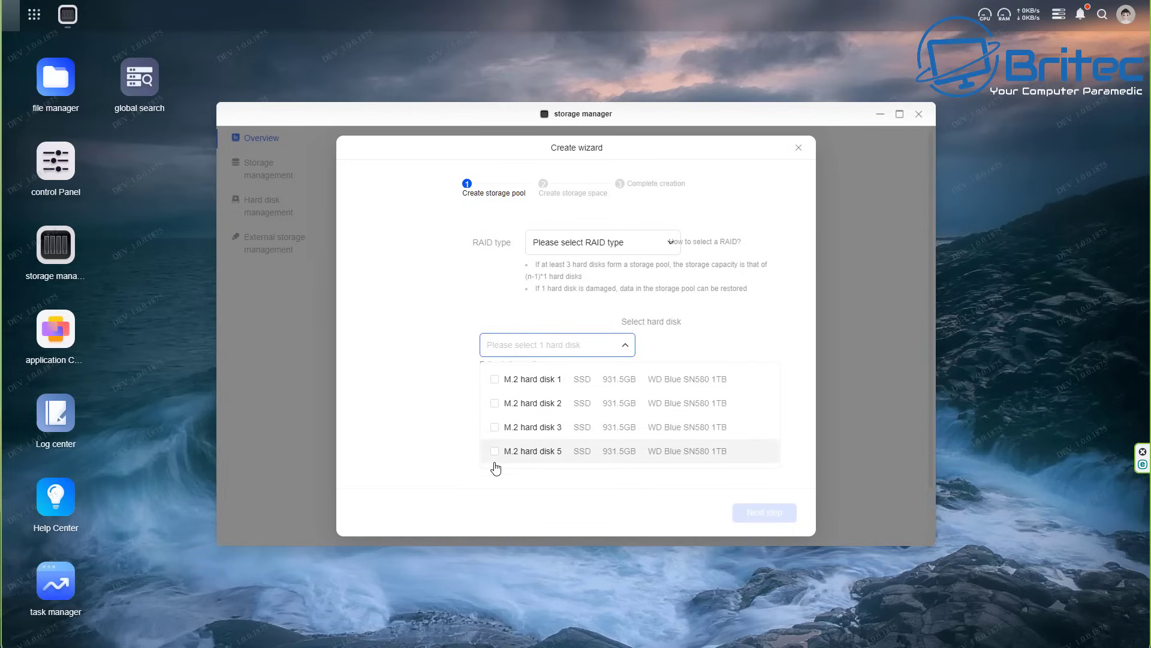
click(650, 308)
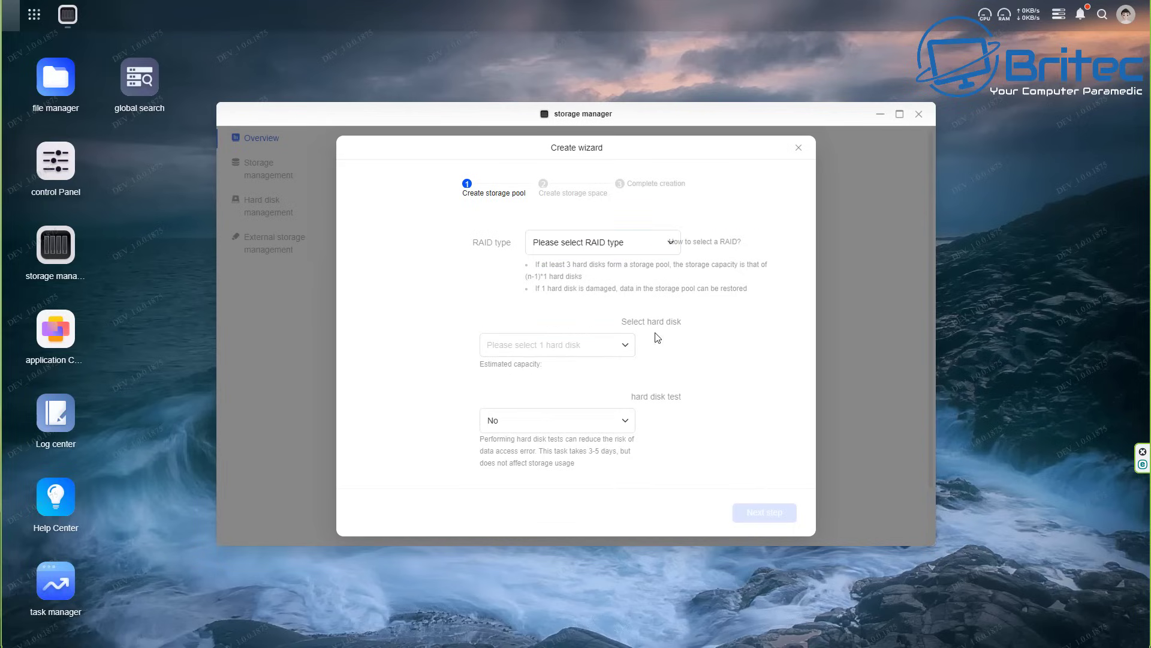
click(628, 348)
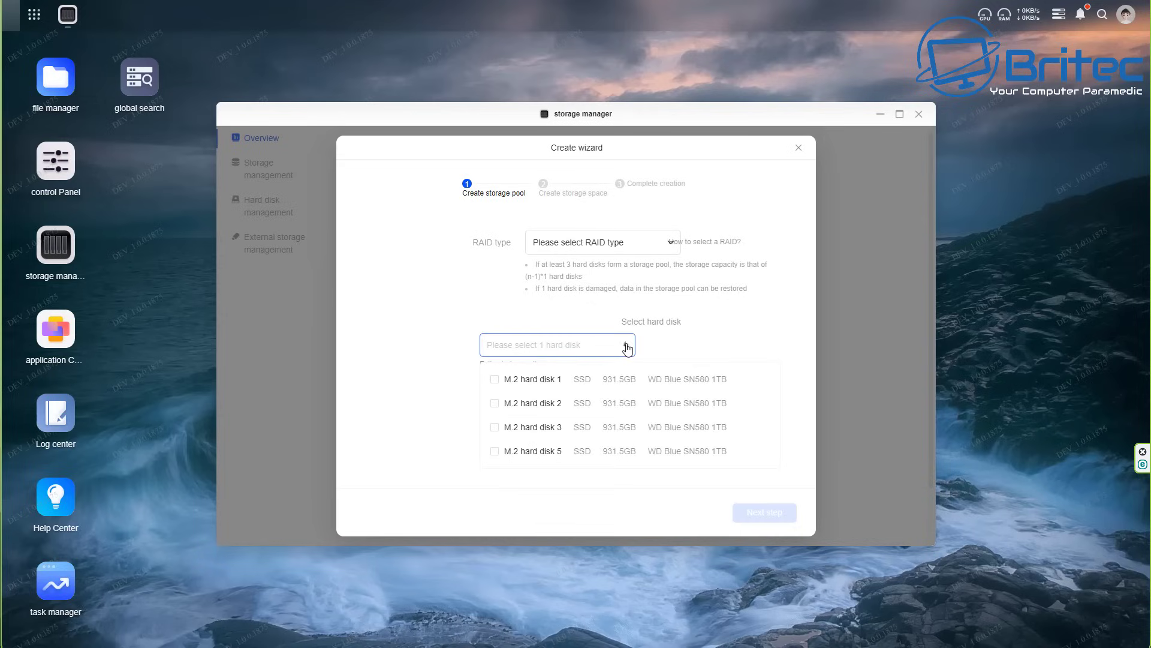
click(494, 379)
click(494, 403)
click(495, 427)
click(494, 451)
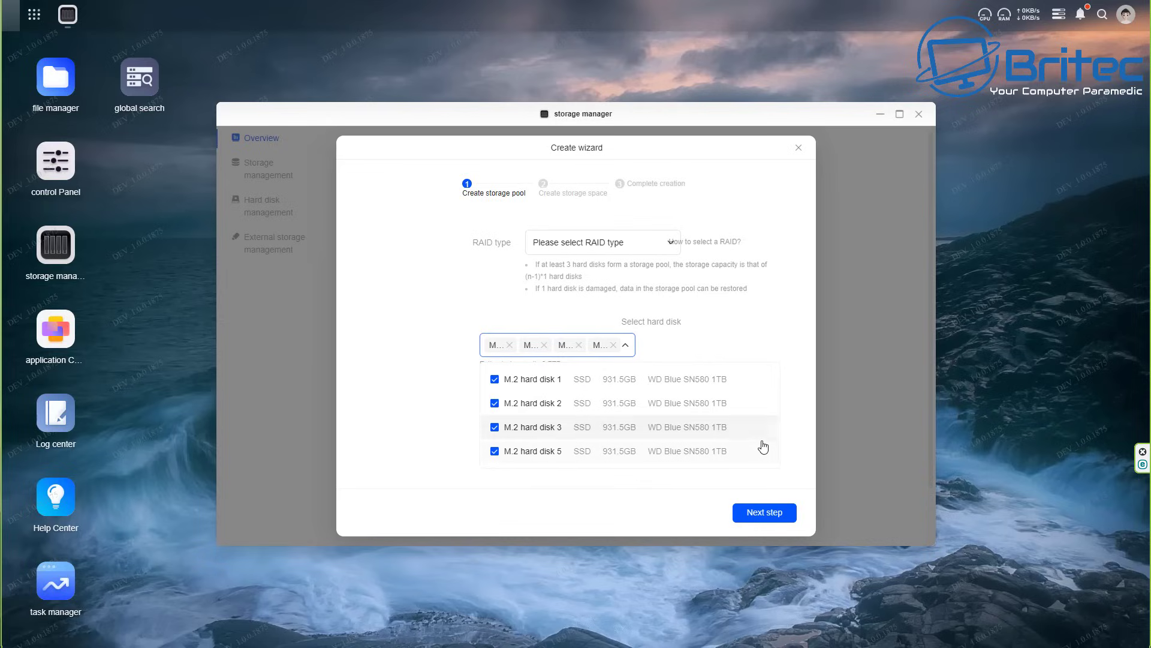
click(772, 340)
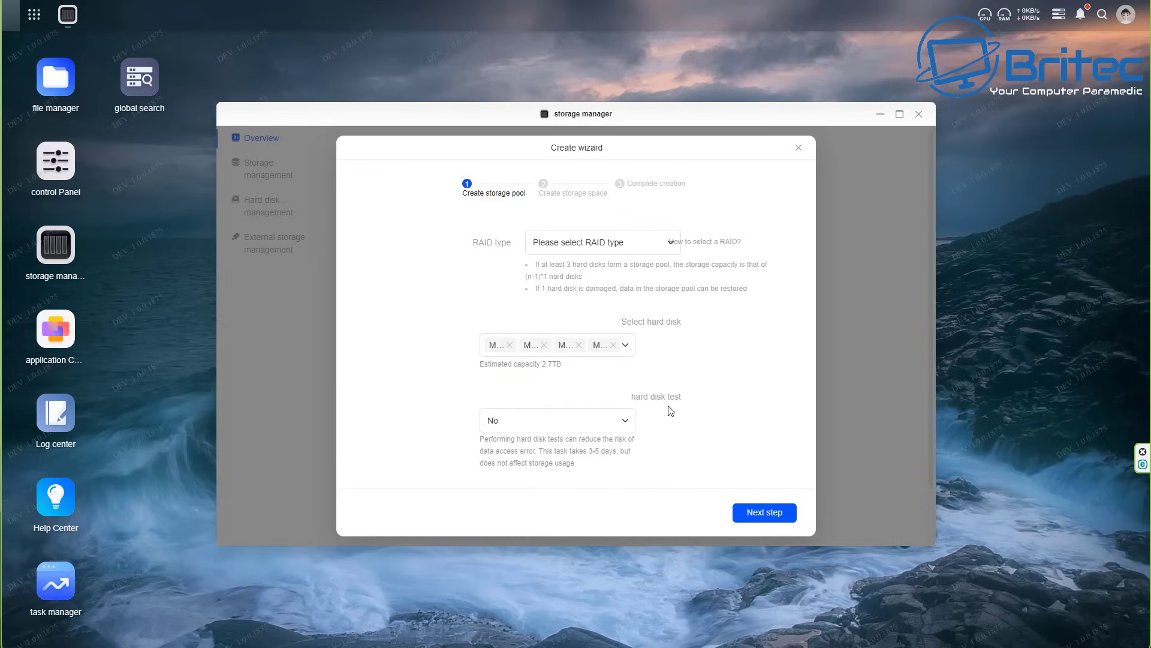
click(770, 515)
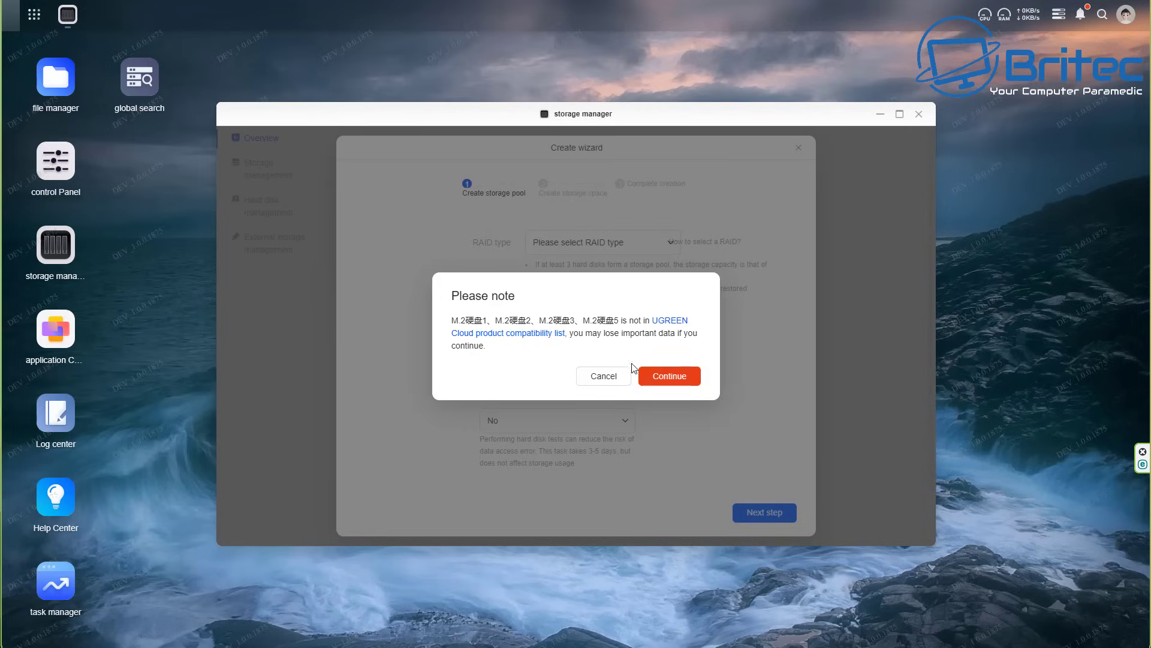
click(686, 376)
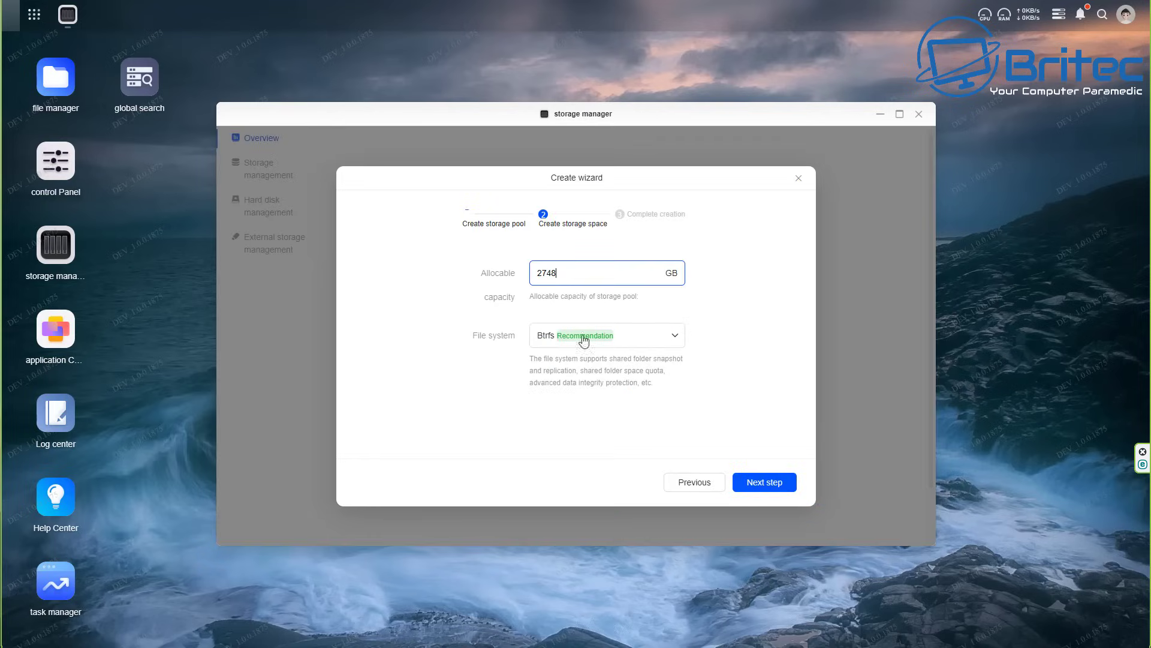
- Create a 2748 GB storage space with the Btrfs file system and approve deleting all data on the added disks
click(668, 342)
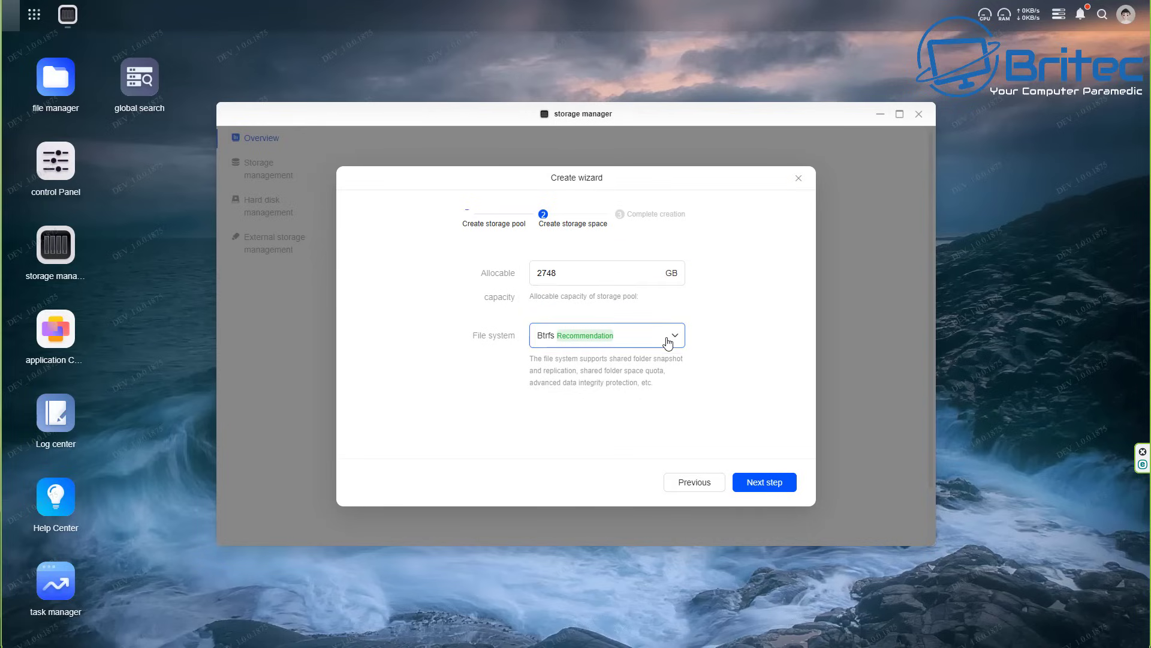
click(750, 334)
click(761, 482)
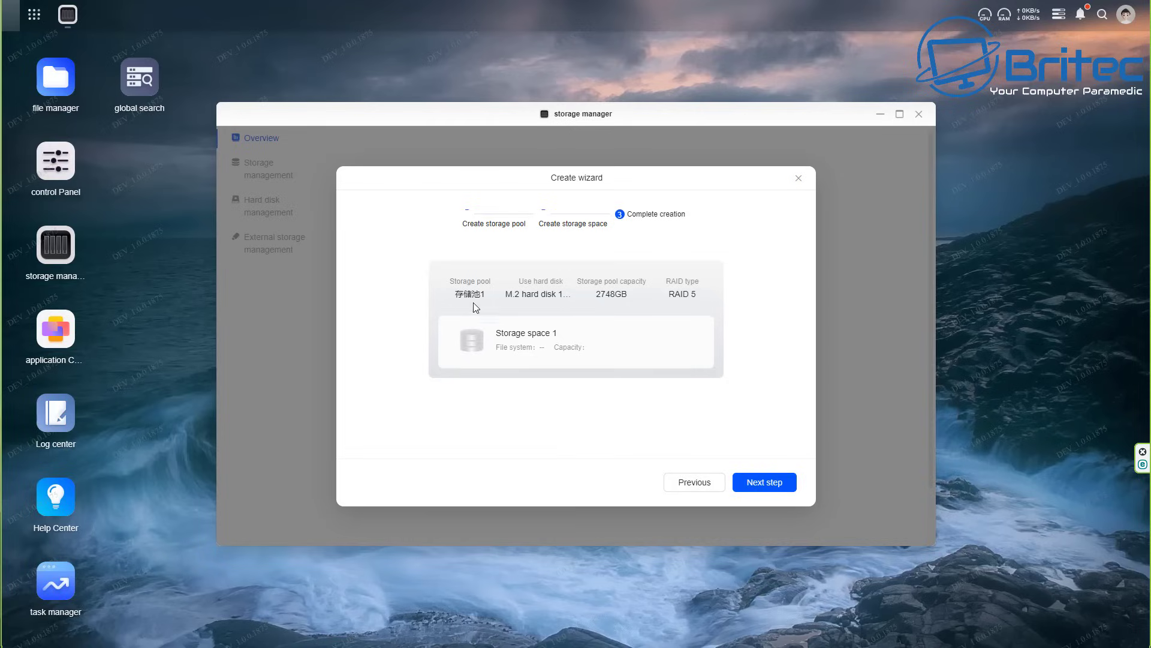
click(766, 481)
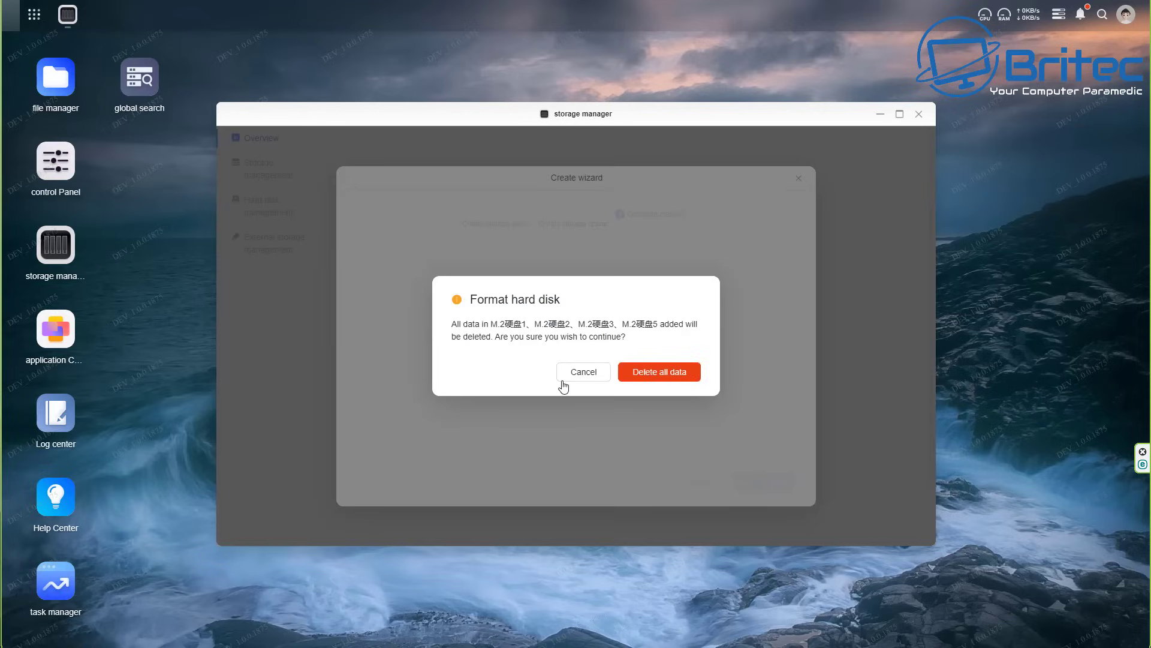
click(648, 372)
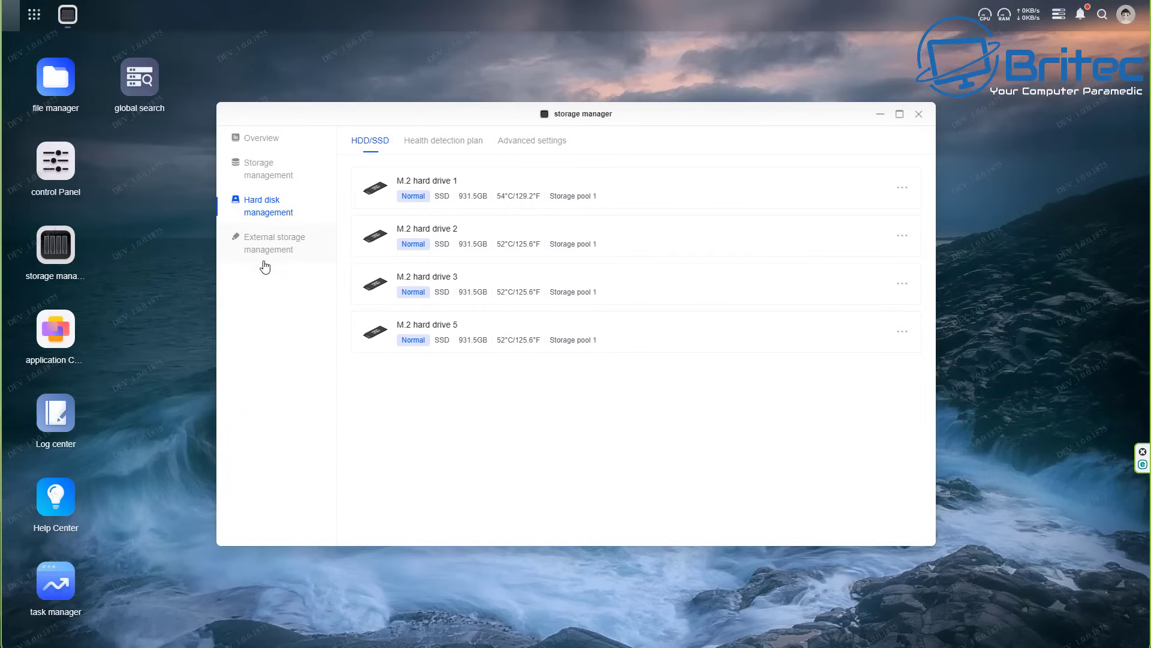
- Review the storage pool, the installed hard disks, and the external storage section with its advanced settings
click(259, 178)
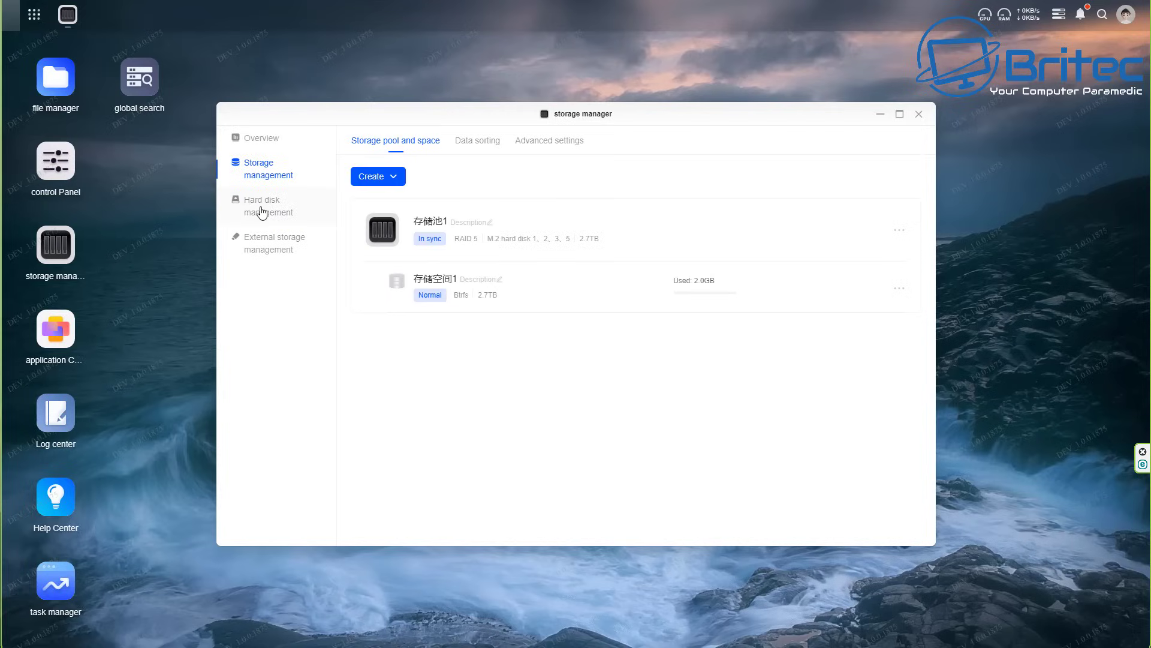
click(263, 210)
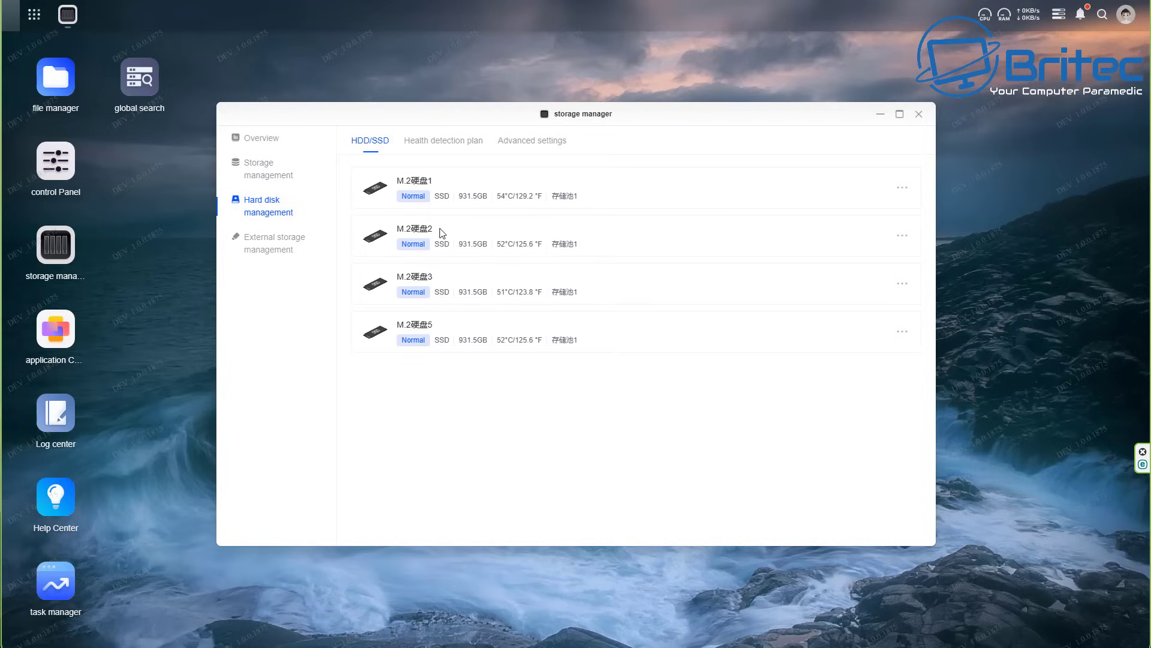
click(271, 240)
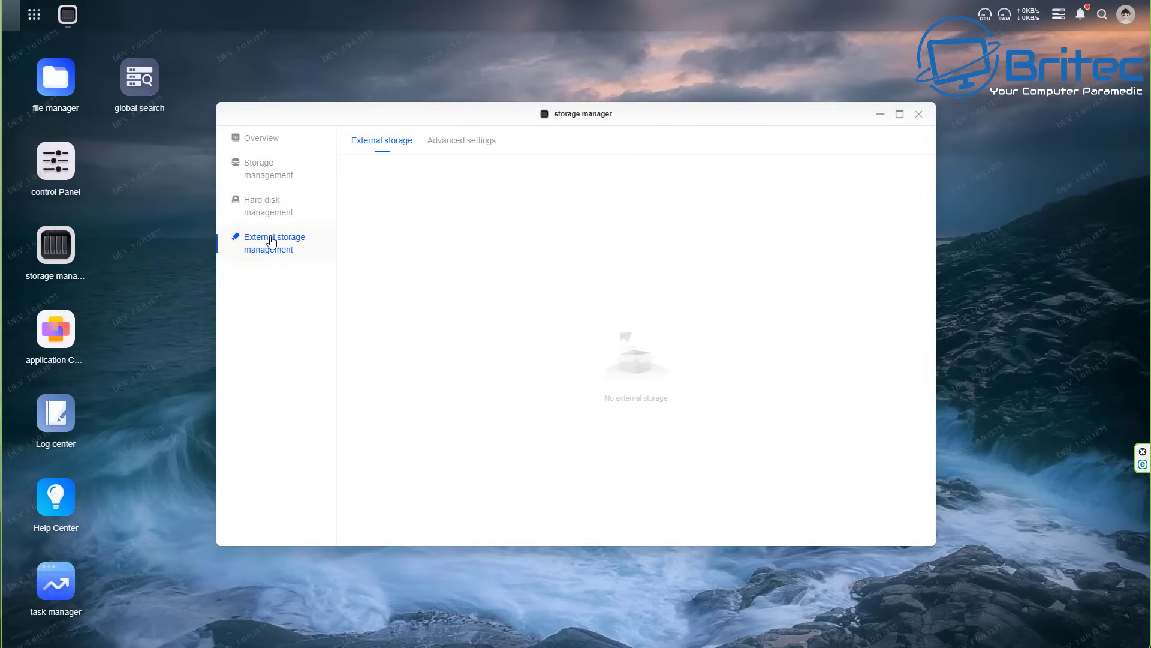
click(454, 149)
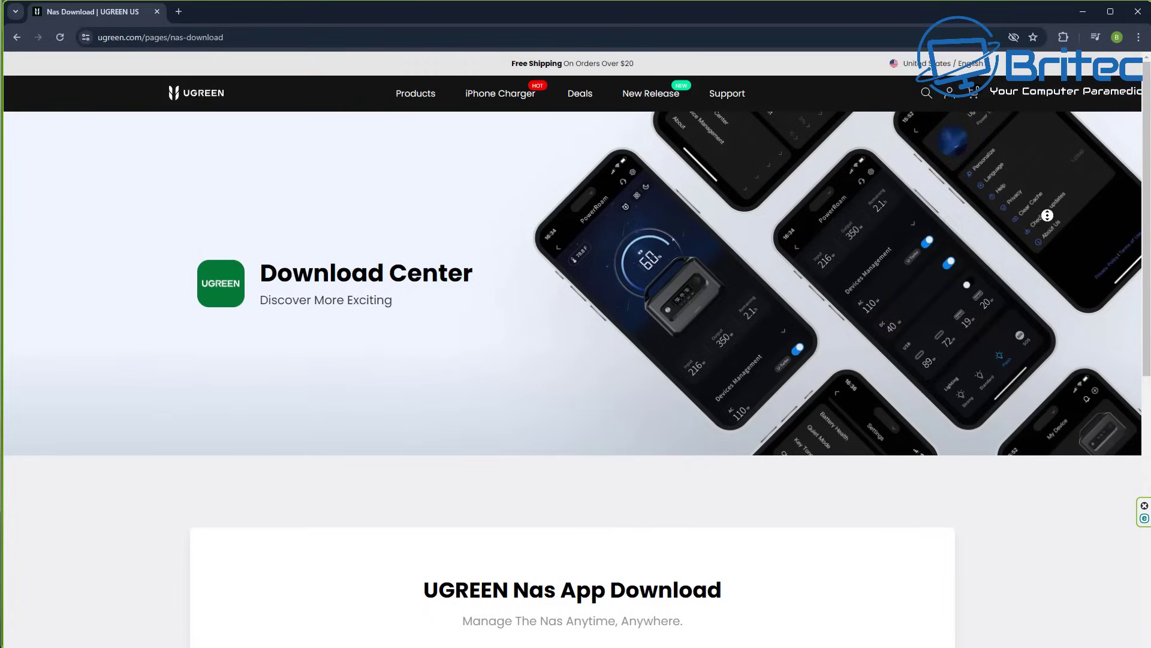
- Examine the UGREEN NAS app download options and the NASync series line-up on the UGREEN websites
scroll(576, 345, down, 1)
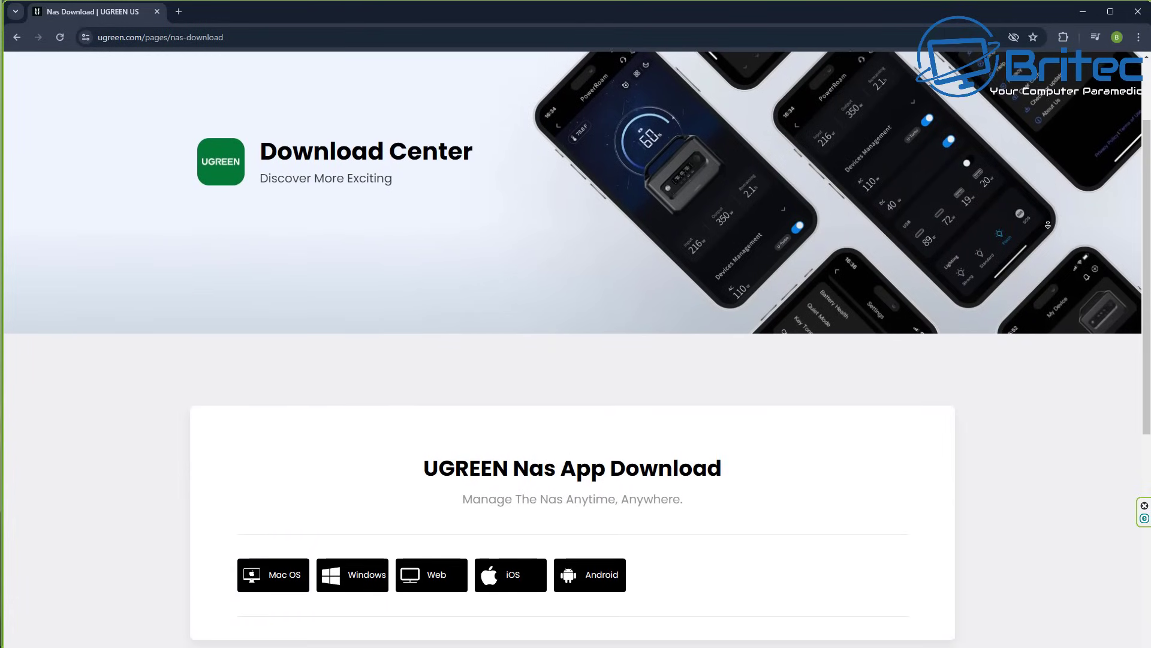
click(1049, 225)
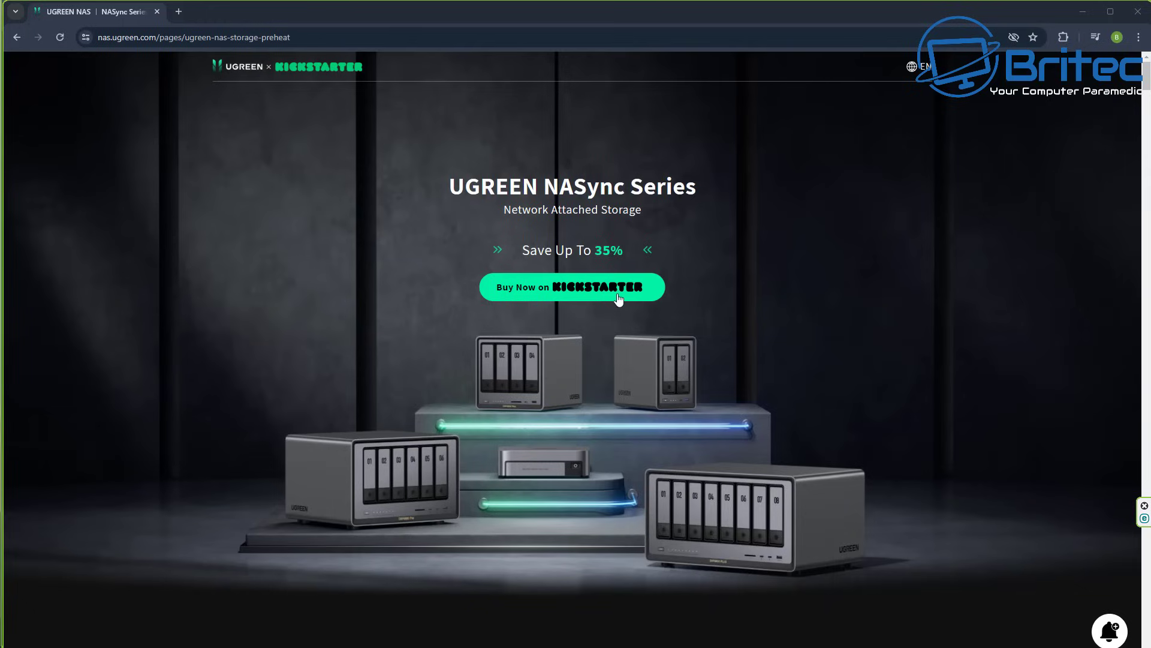
middle_click(1017, 189)
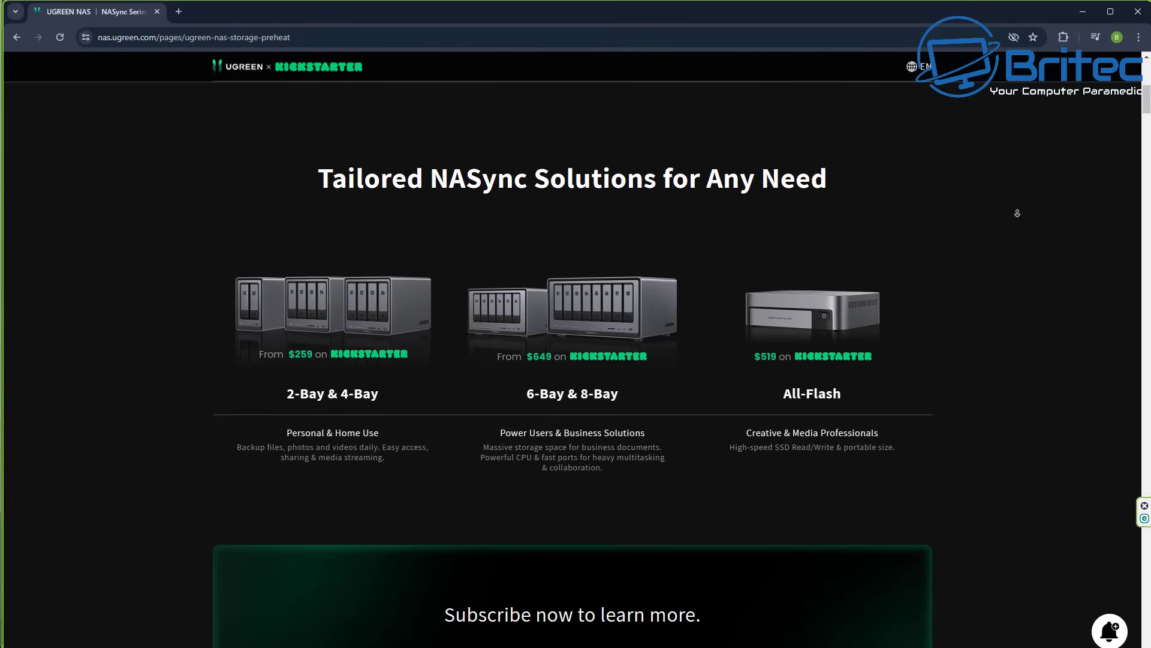
- Examine the Next-Level Storage feature overview and the storage space section for the NASync models on the UGREEN page
middle_click(1013, 215)
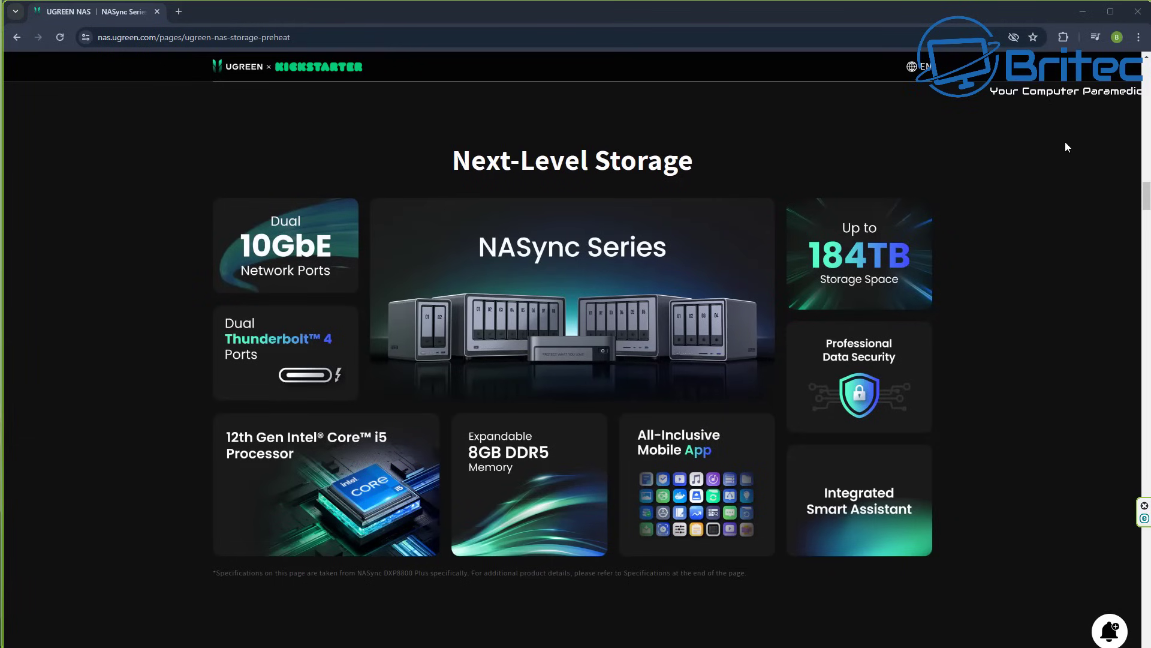
click(1034, 159)
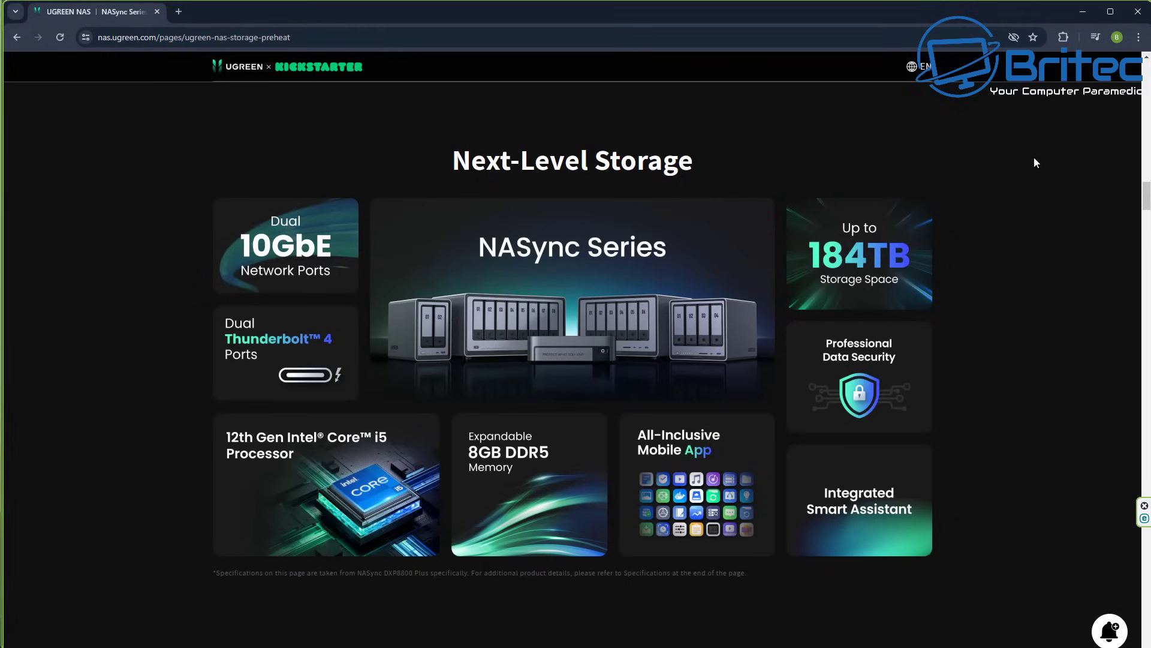
scroll(1034, 157, down, 1)
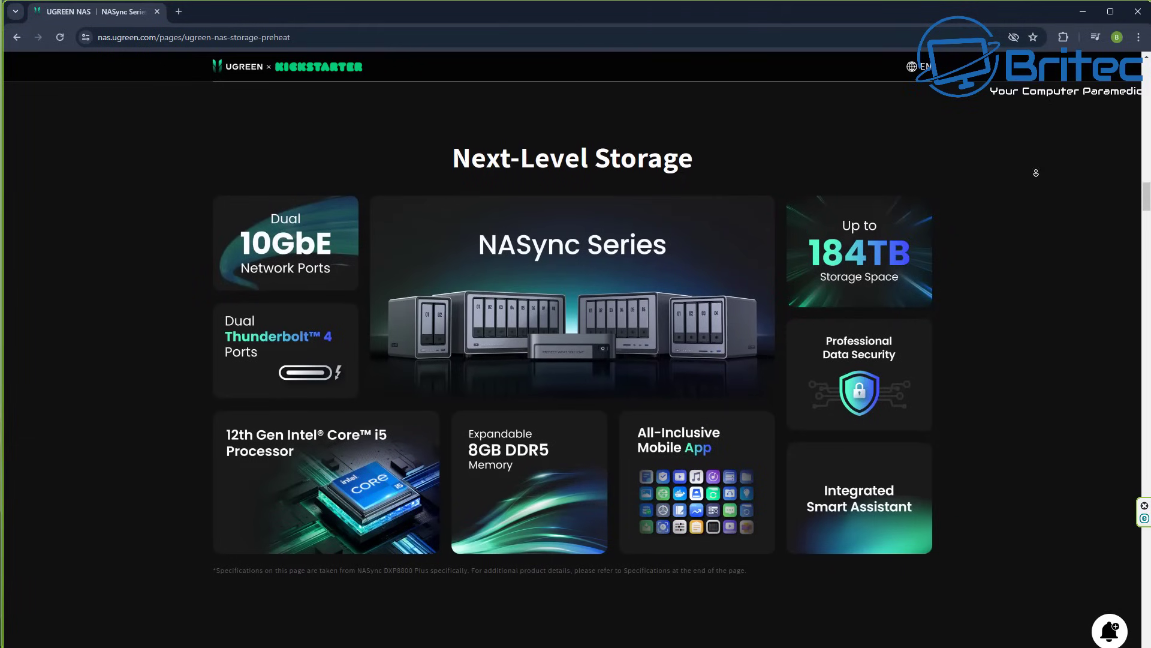
scroll(1035, 176, down, 3)
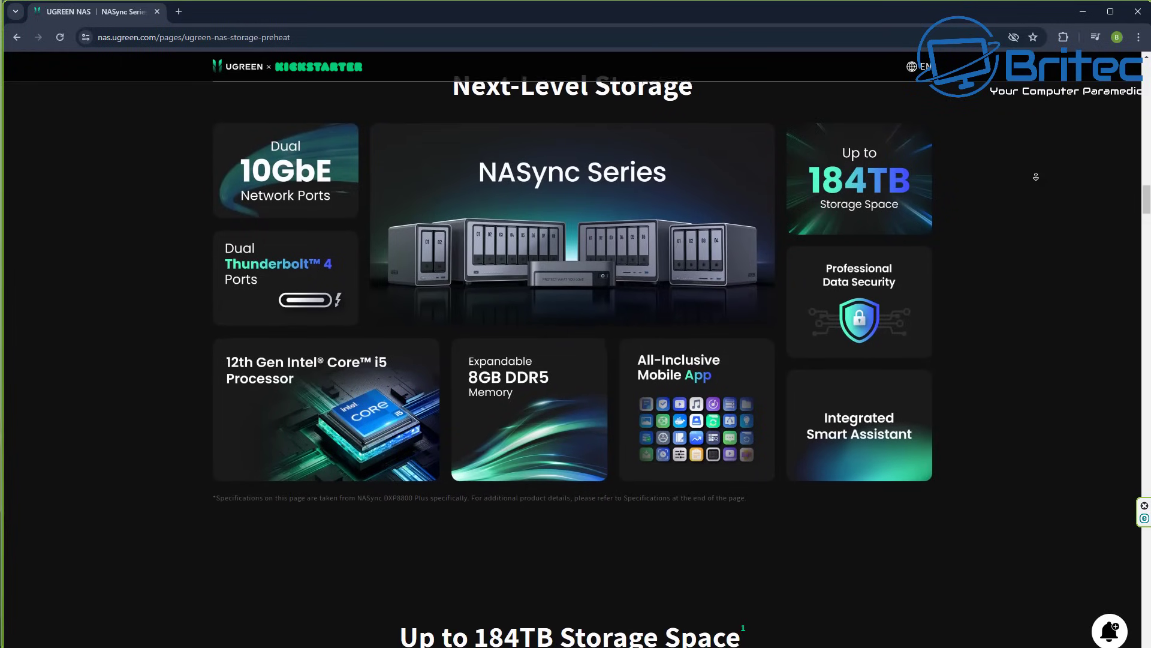
scroll(1036, 176, down, 3)
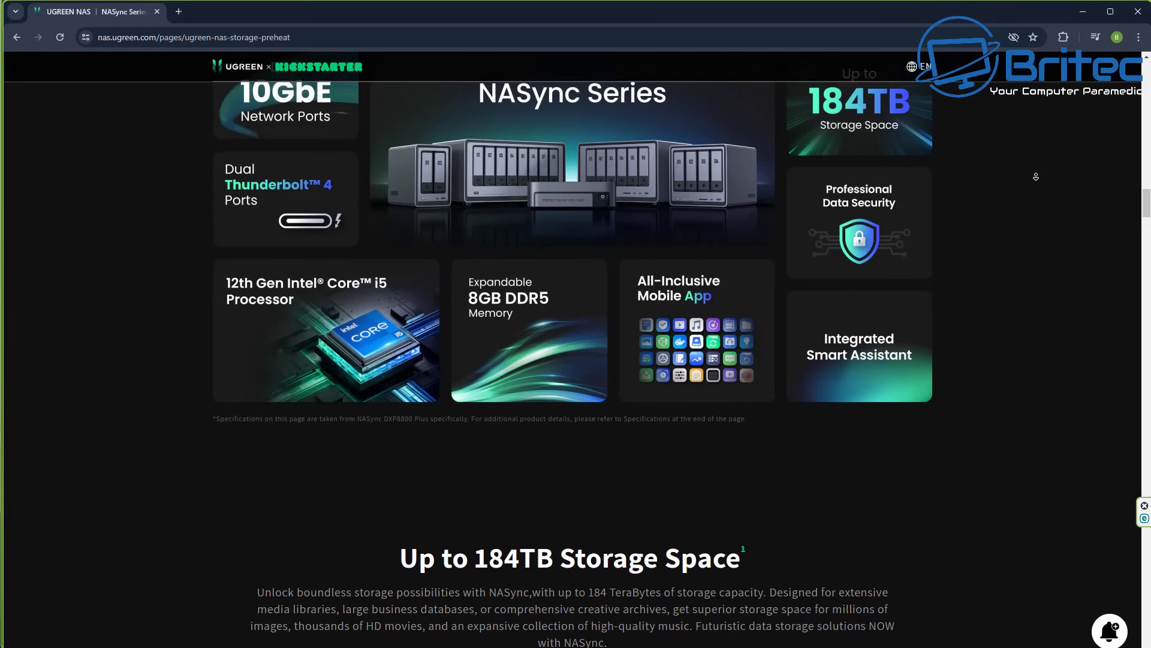
scroll(1036, 176, down, 3)
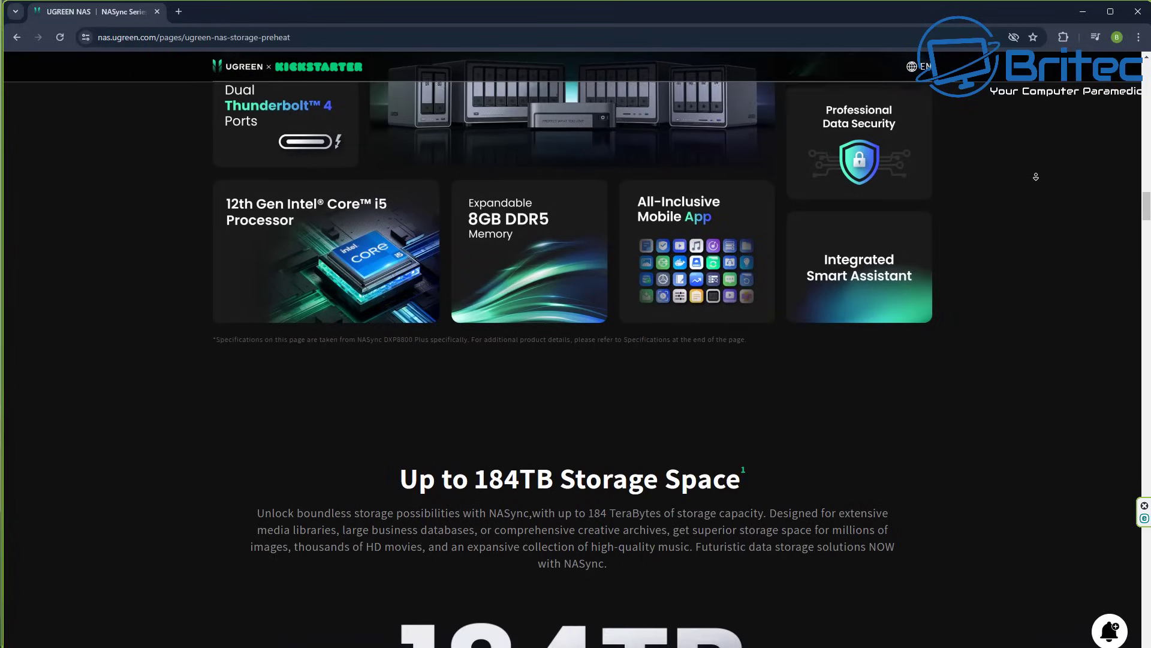
scroll(1035, 177, down, 3)
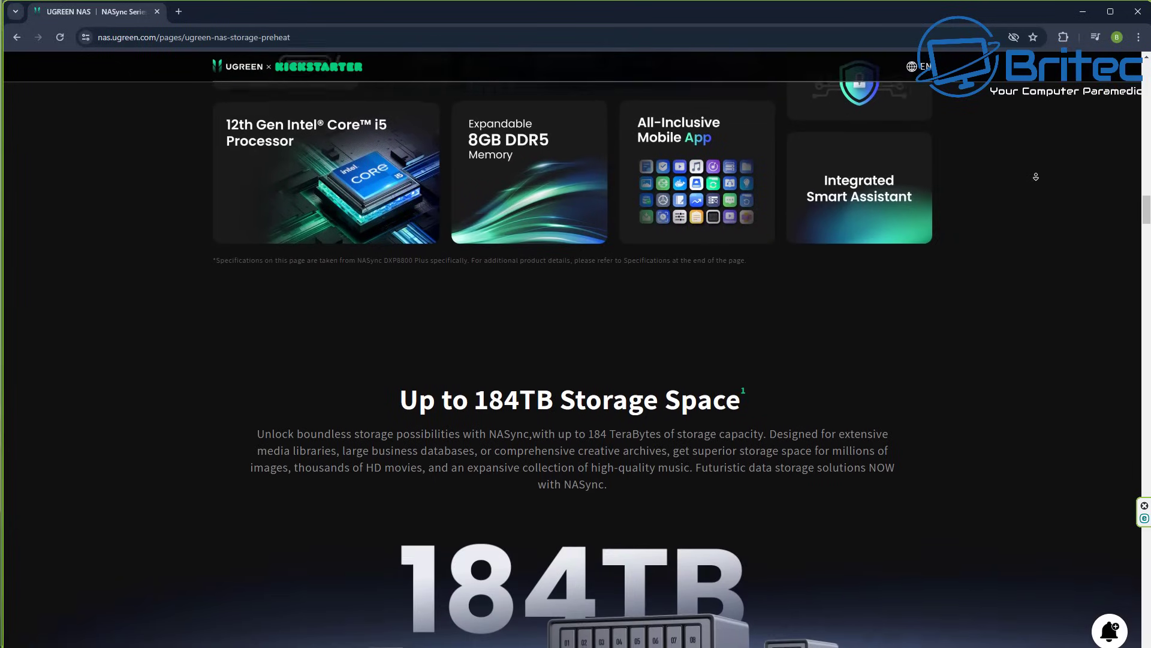
scroll(1036, 177, down, 3)
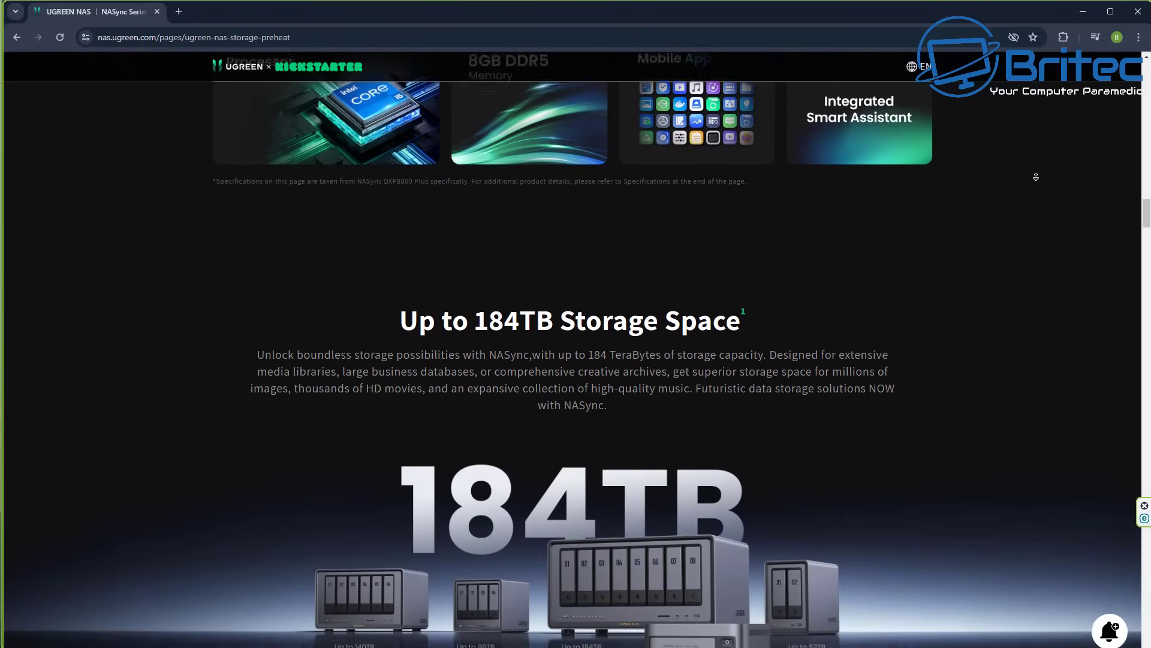
scroll(1034, 178, down, 4)
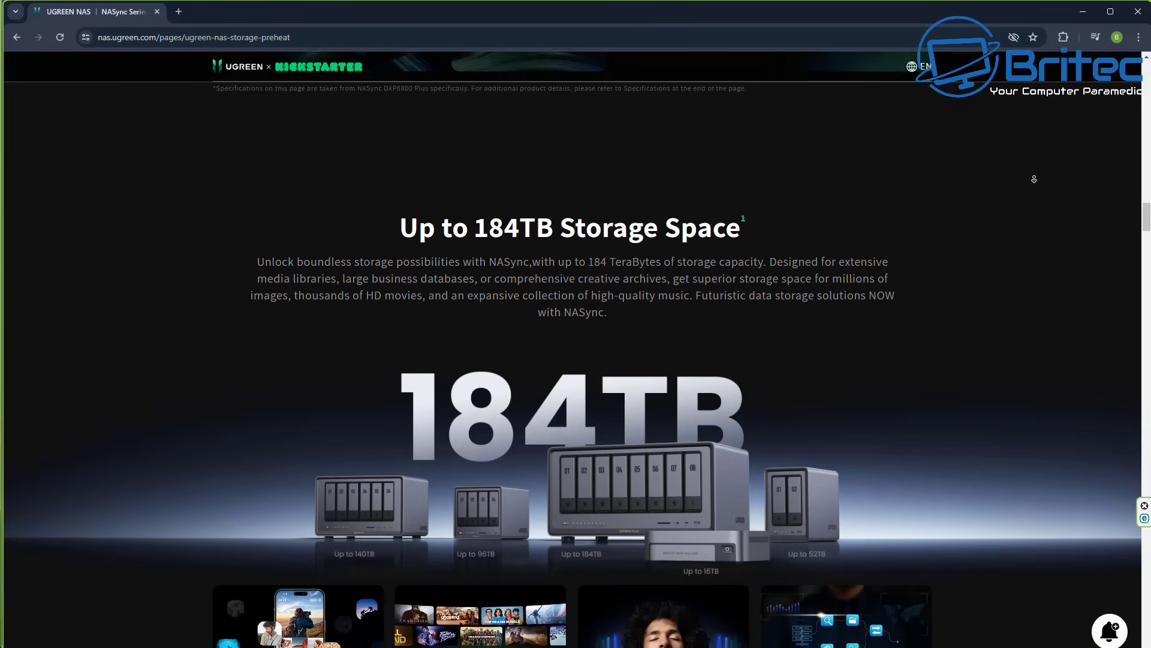
scroll(1035, 179, down, 4)
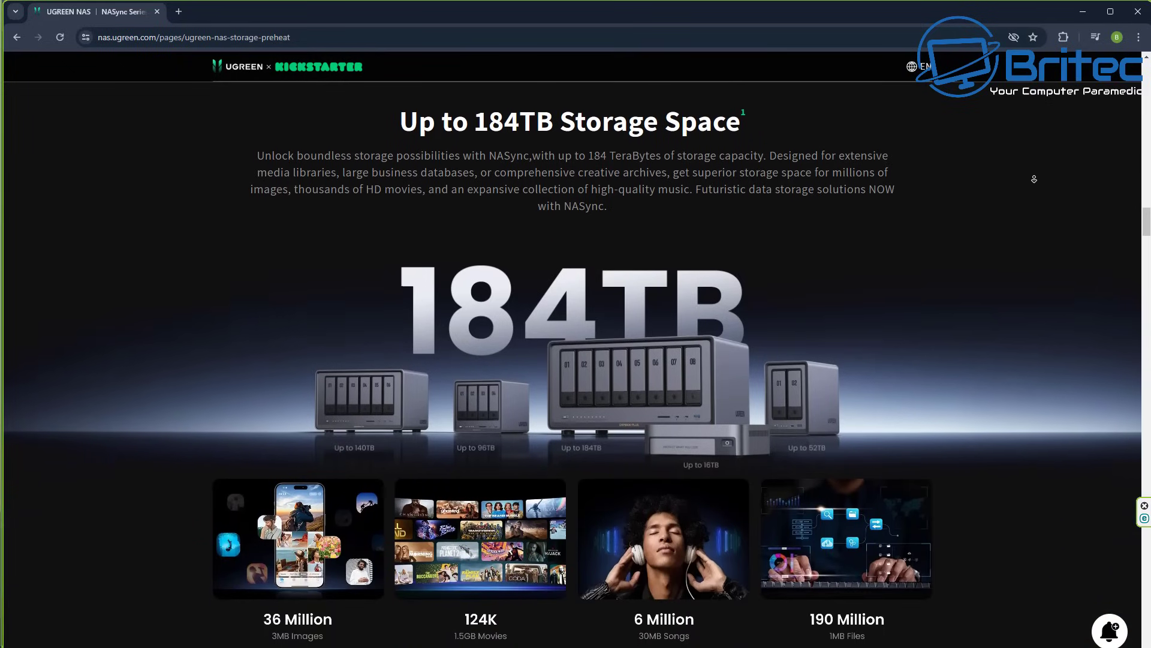
scroll(1035, 179, down, 4)
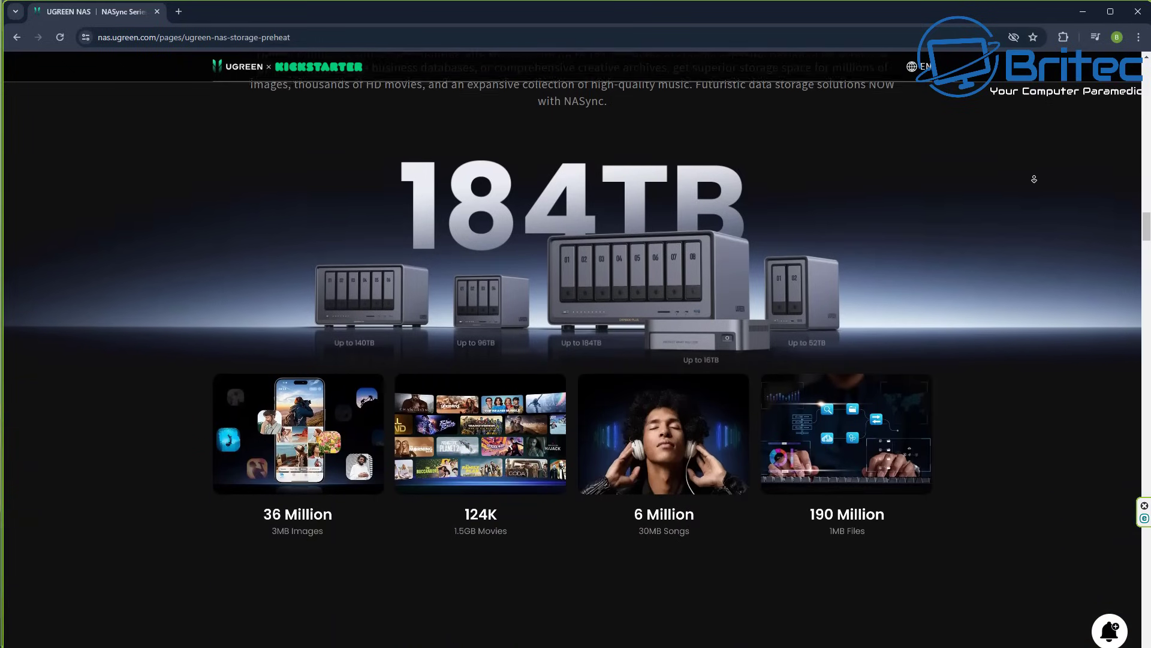
scroll(1035, 179, down, 4)
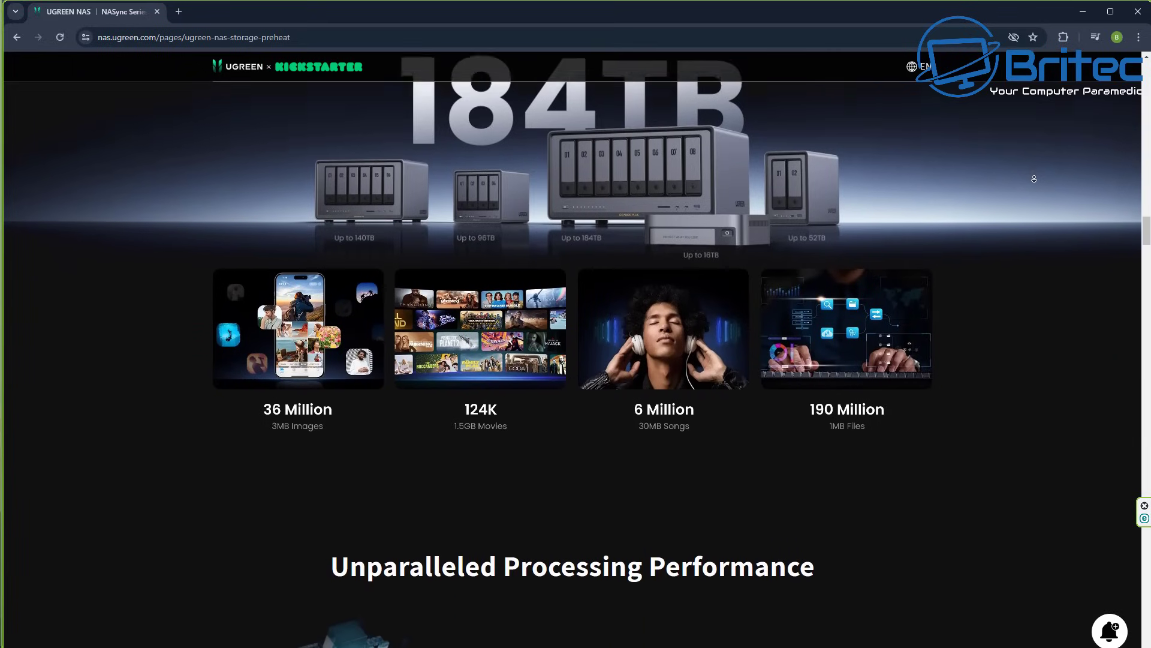
- Review the processor, DDR5 memory, M.2 slot and network port sections of the NASync page
scroll(1034, 179, down, 4)
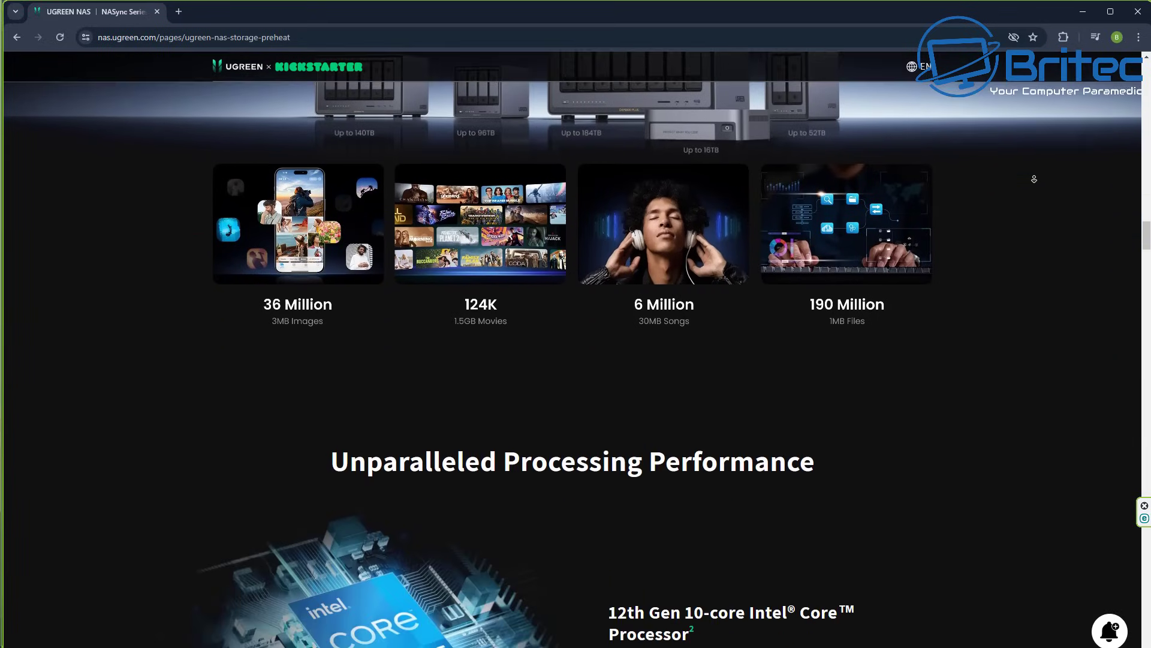
scroll(1034, 178, down, 4)
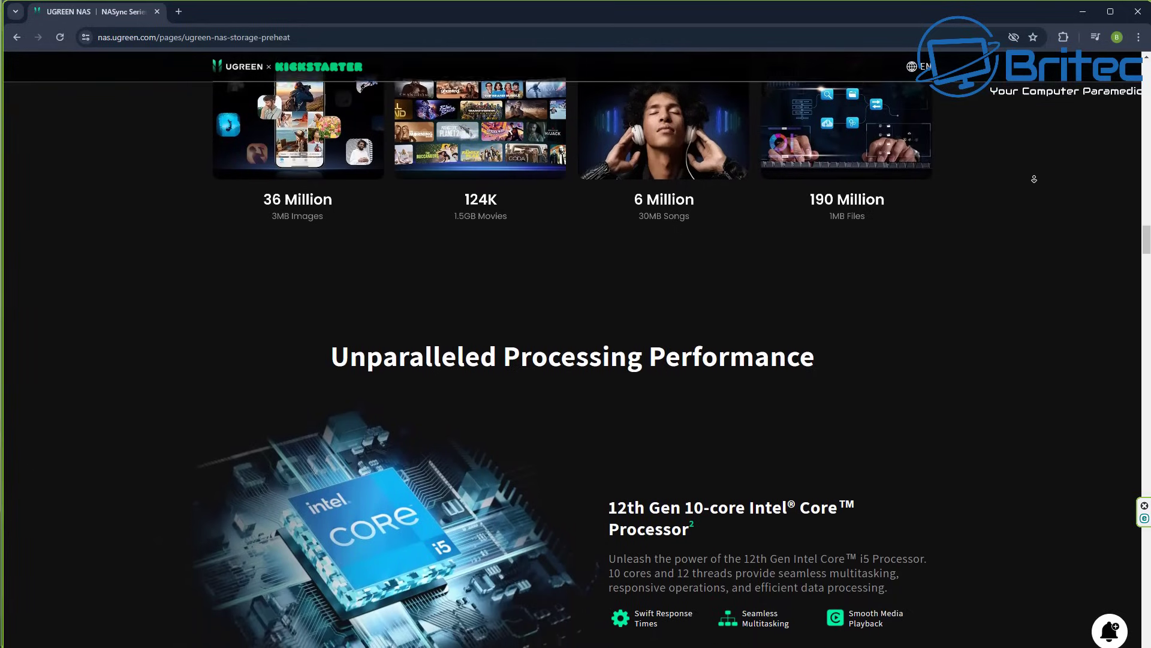
scroll(1035, 179, down, 4)
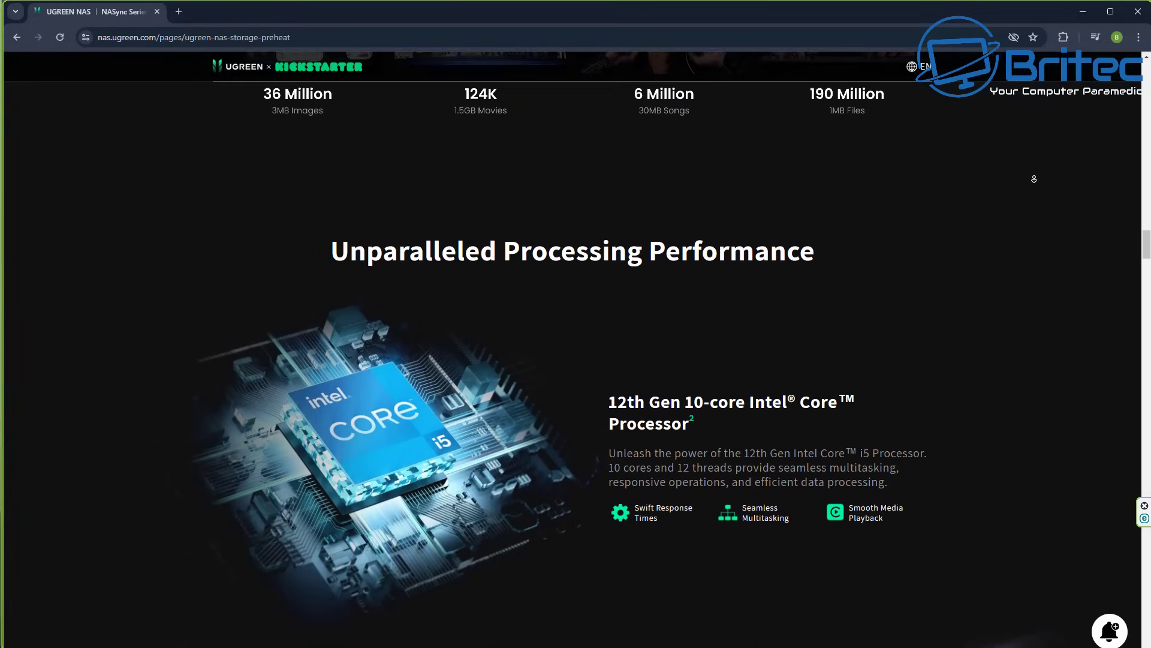
scroll(1034, 179, down, 4)
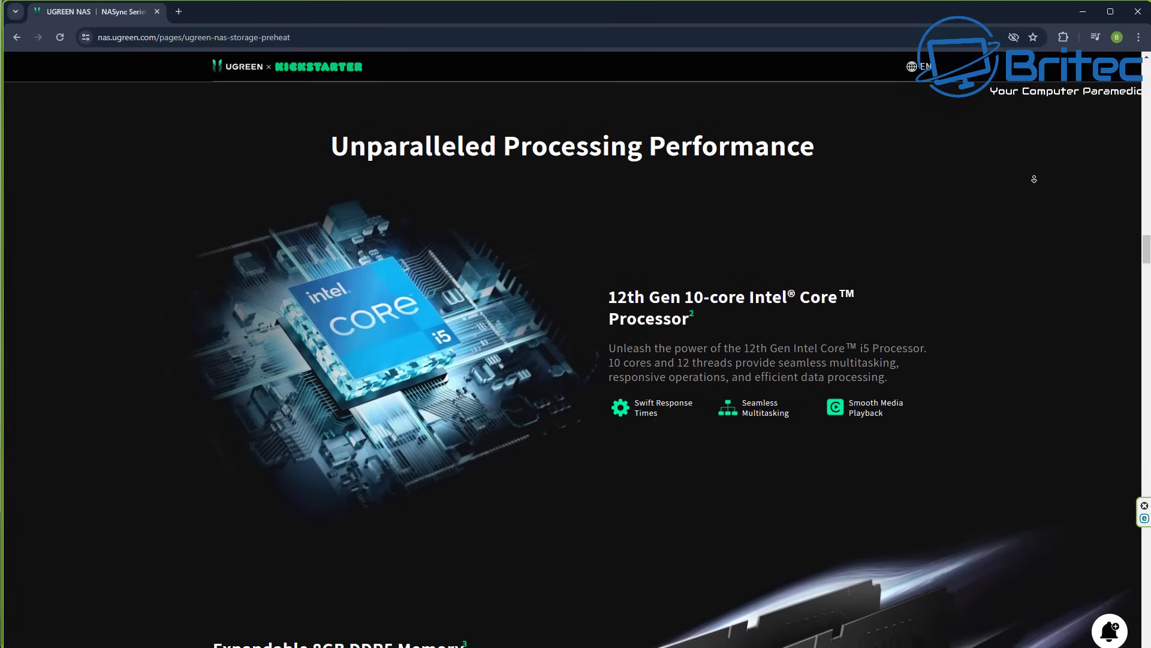
scroll(1034, 179, down, 4)
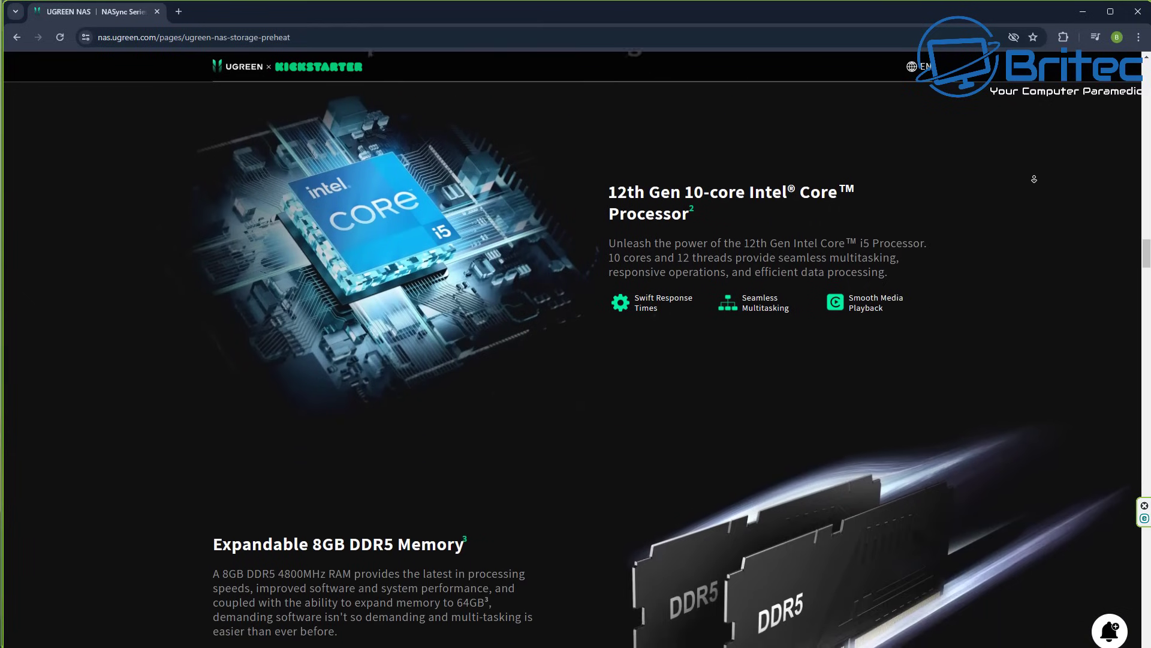
scroll(1034, 179, down, 4)
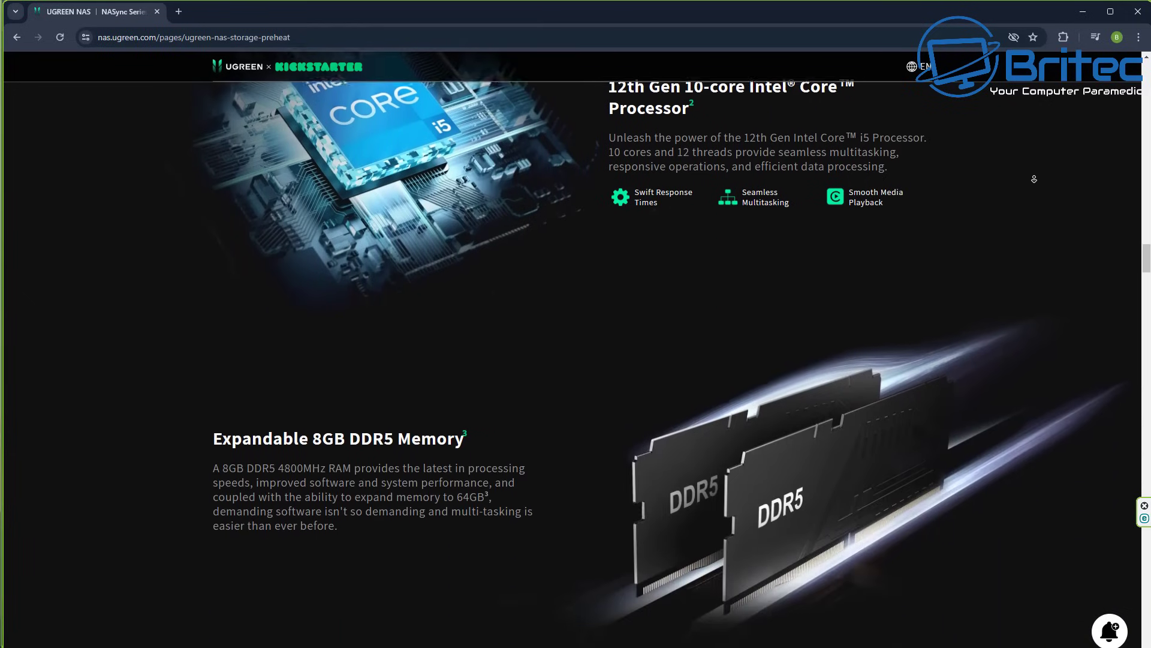
scroll(1035, 178, down, 4)
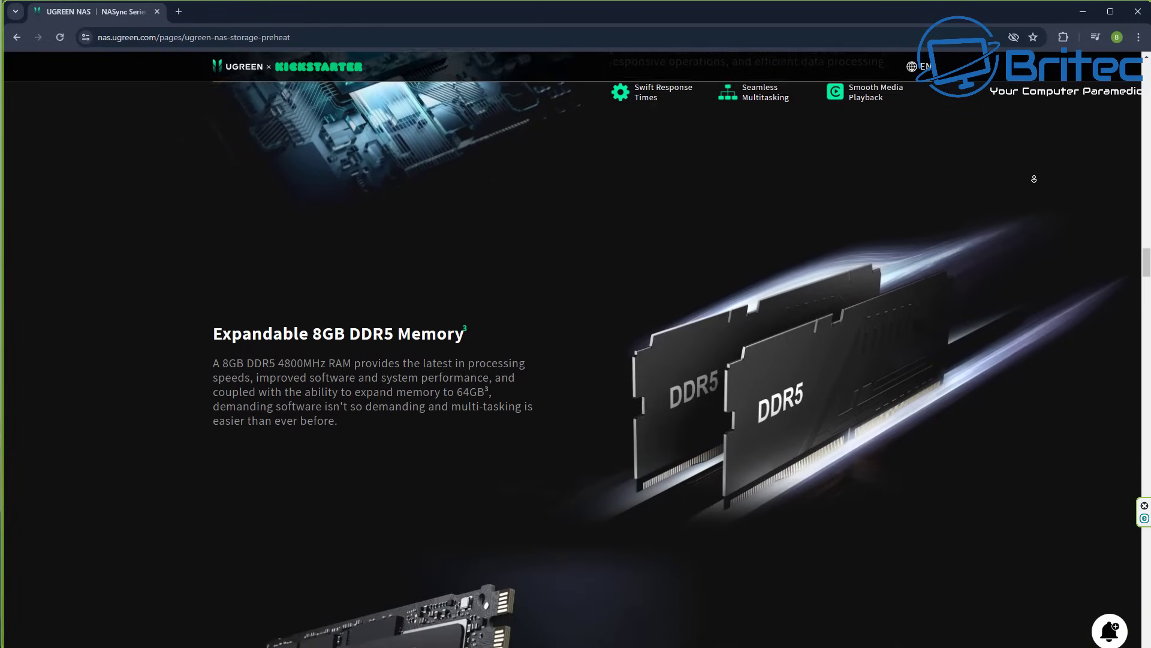
scroll(1035, 178, down, 4)
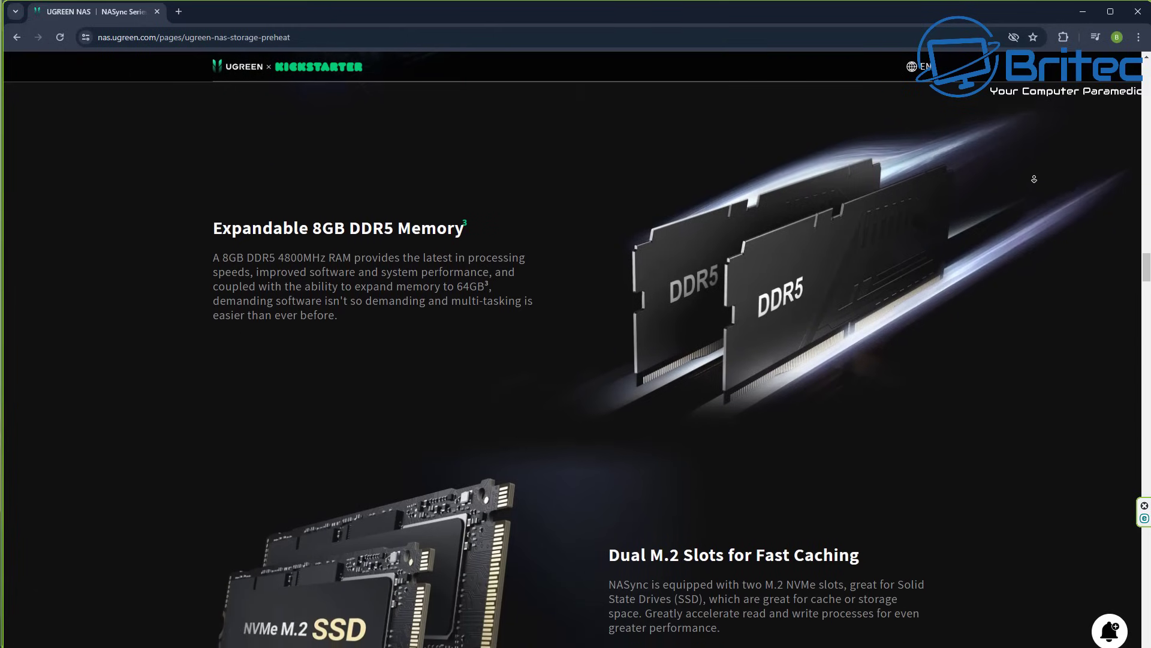
scroll(1035, 178, down, 4)
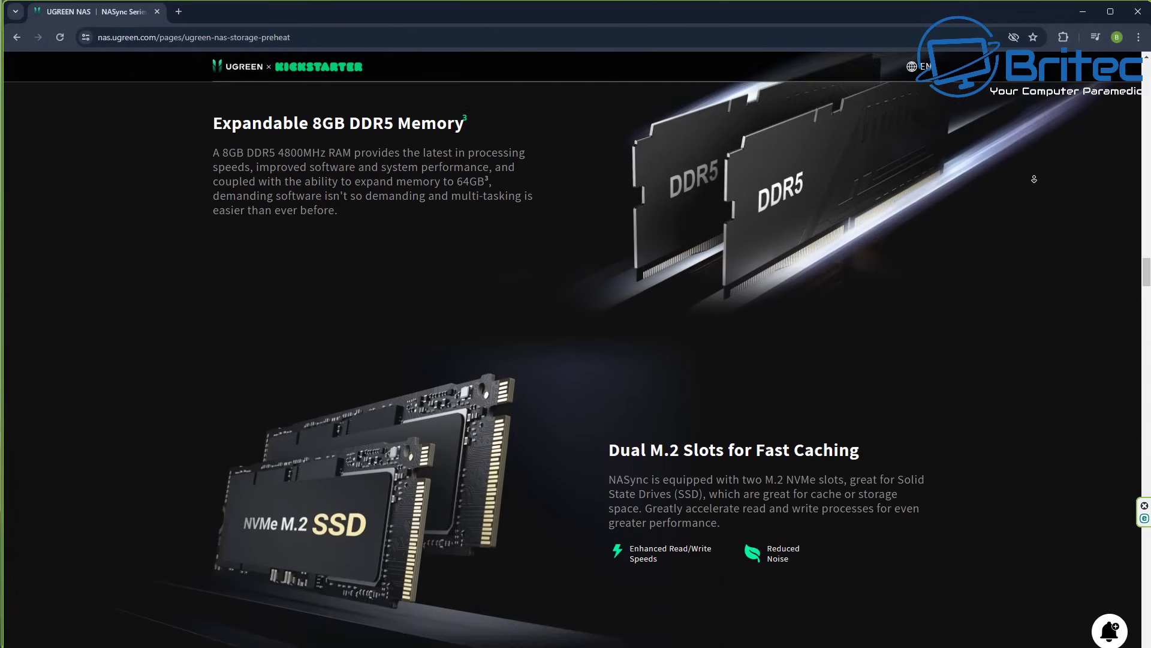
scroll(1034, 179, down, 4)
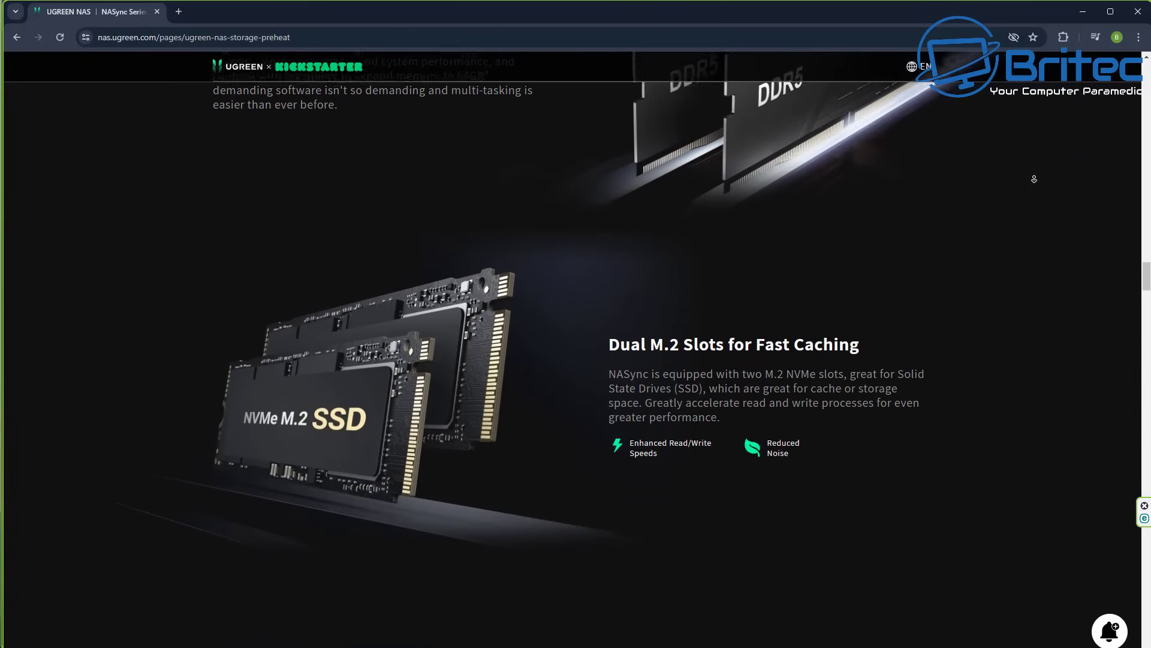
scroll(1035, 178, down, 4)
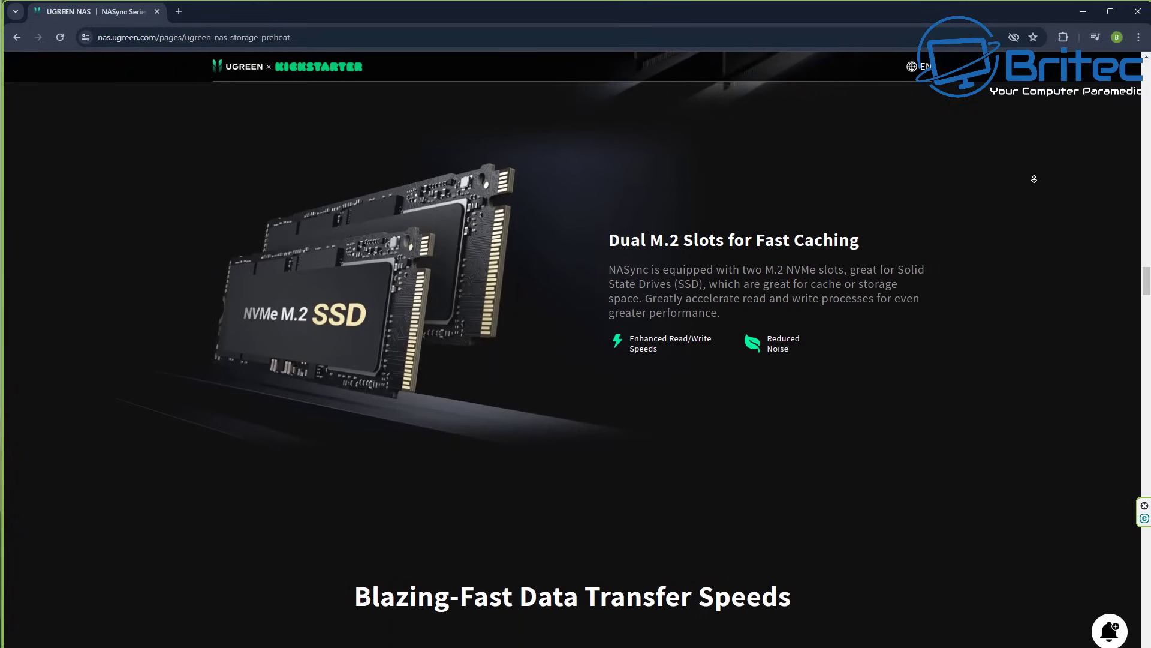
scroll(1035, 179, down, 4)
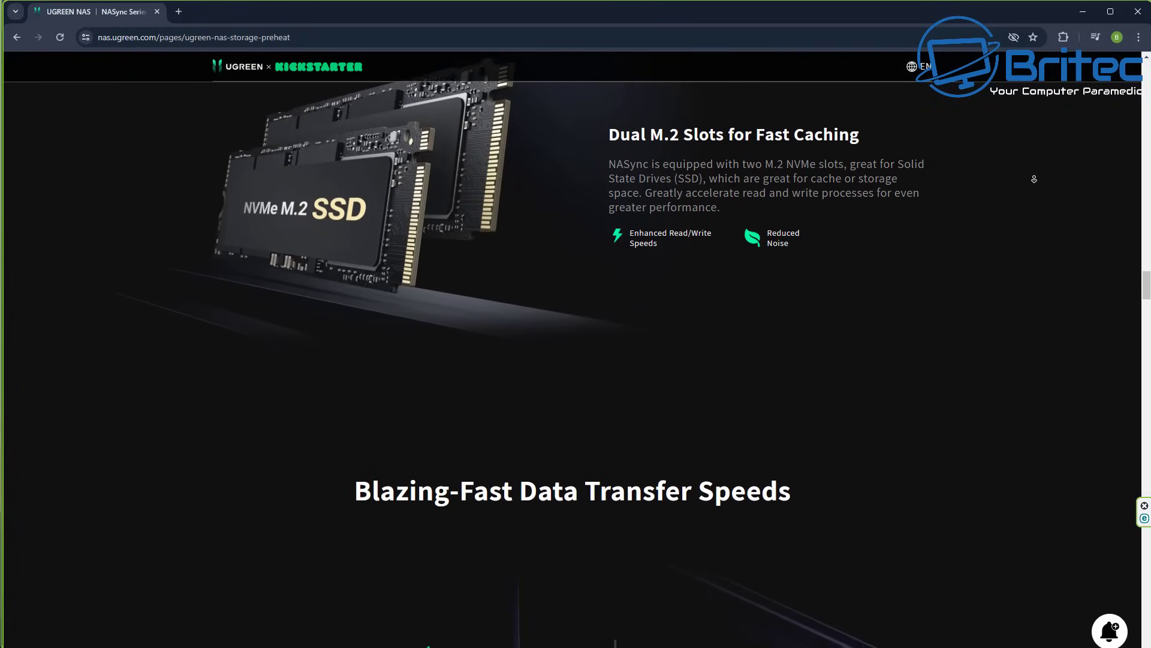
scroll(1035, 179, down, 4)
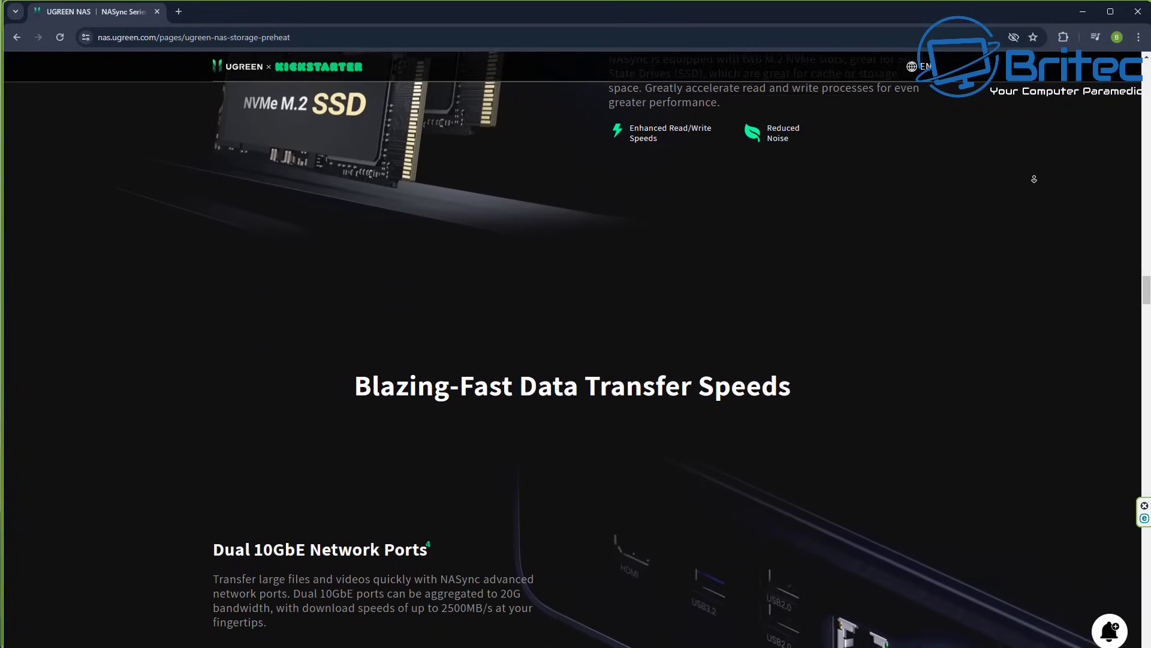
scroll(1034, 178, down, 4)
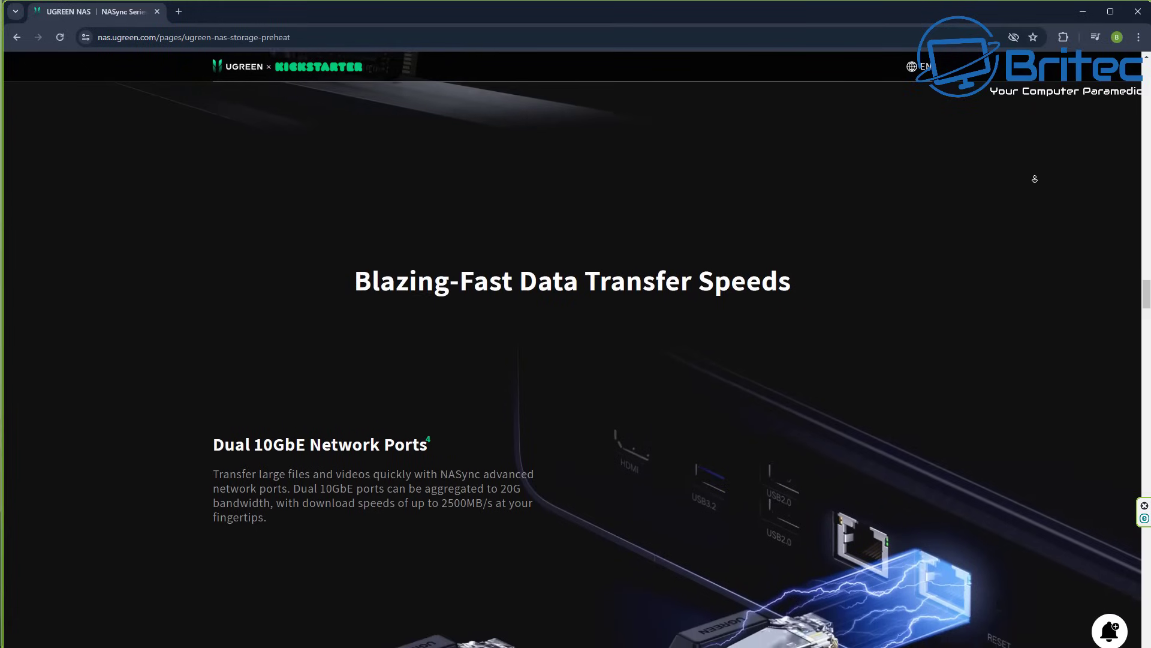
scroll(1034, 179, down, 4)
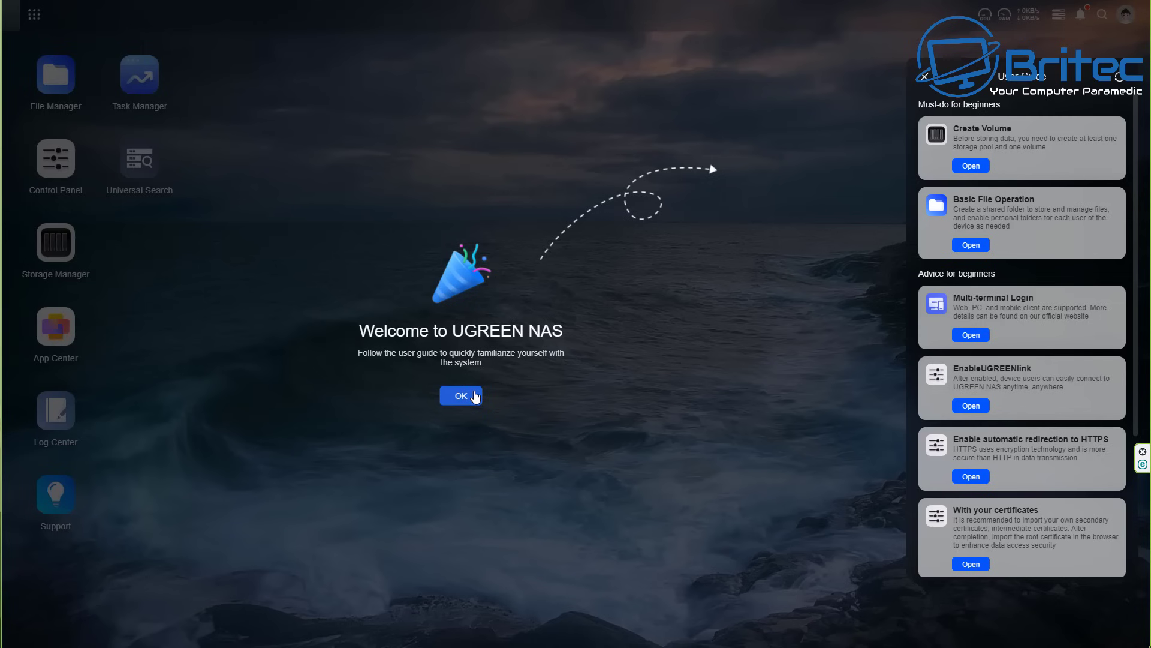
- Dismiss the UGREEN NAS welcome message and close the User Guide, agreeing to clear all guides
click(474, 396)
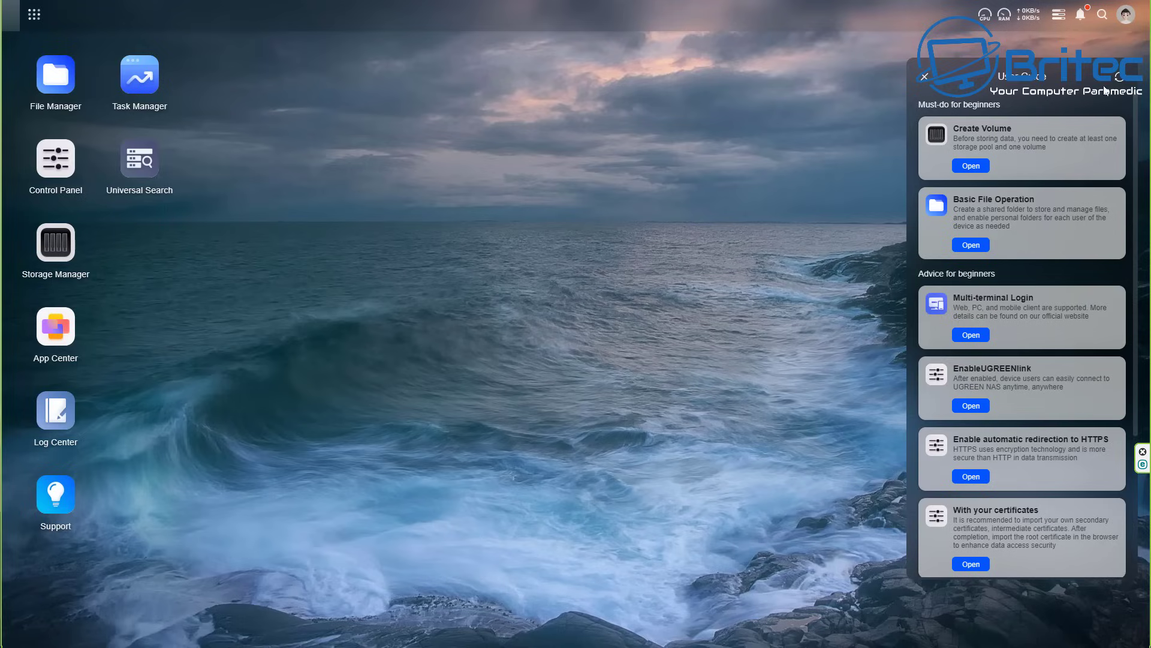
click(925, 76)
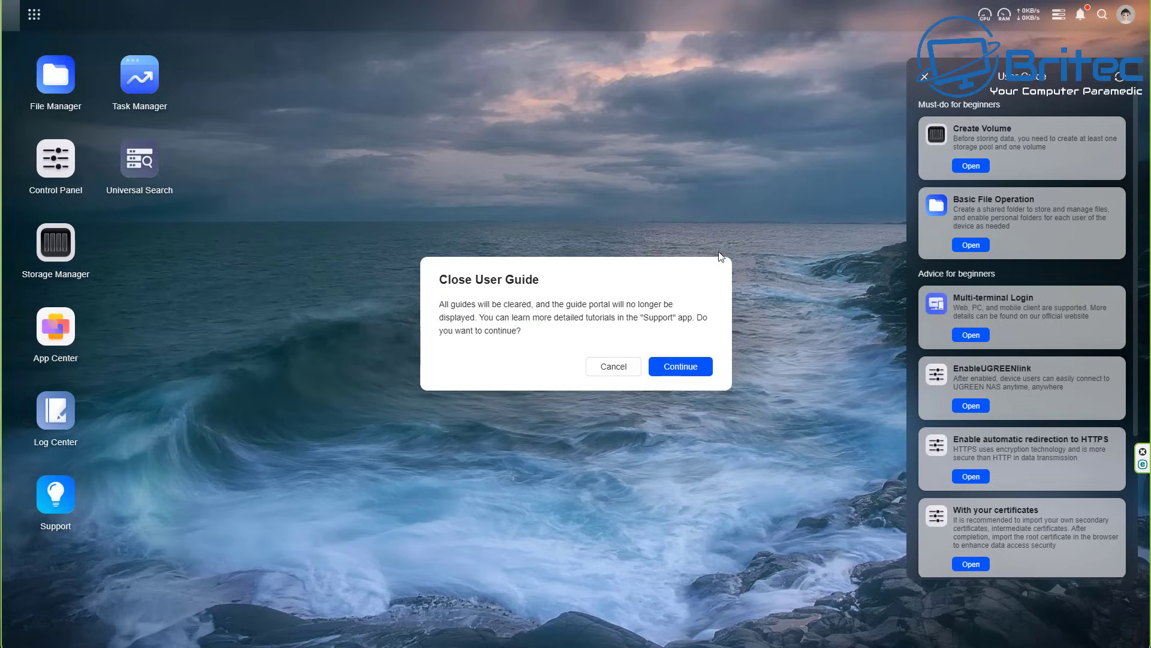
click(661, 370)
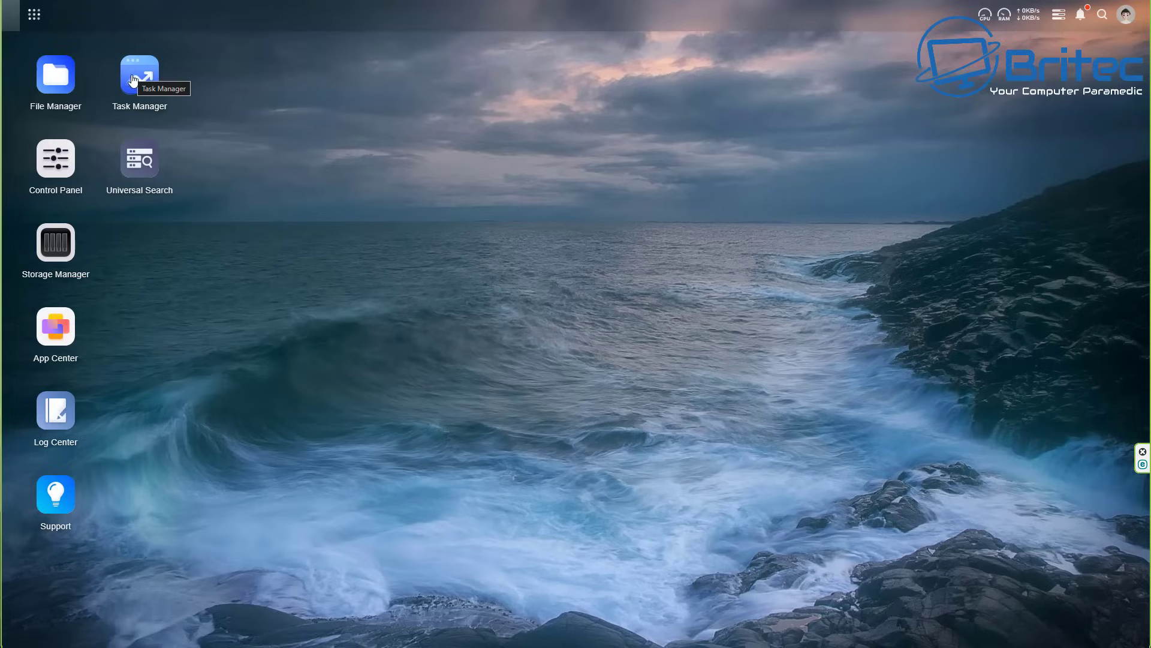
- Review the Control Panel's Update & Restore, About and Security pages, including the firewall configuration
click(62, 170)
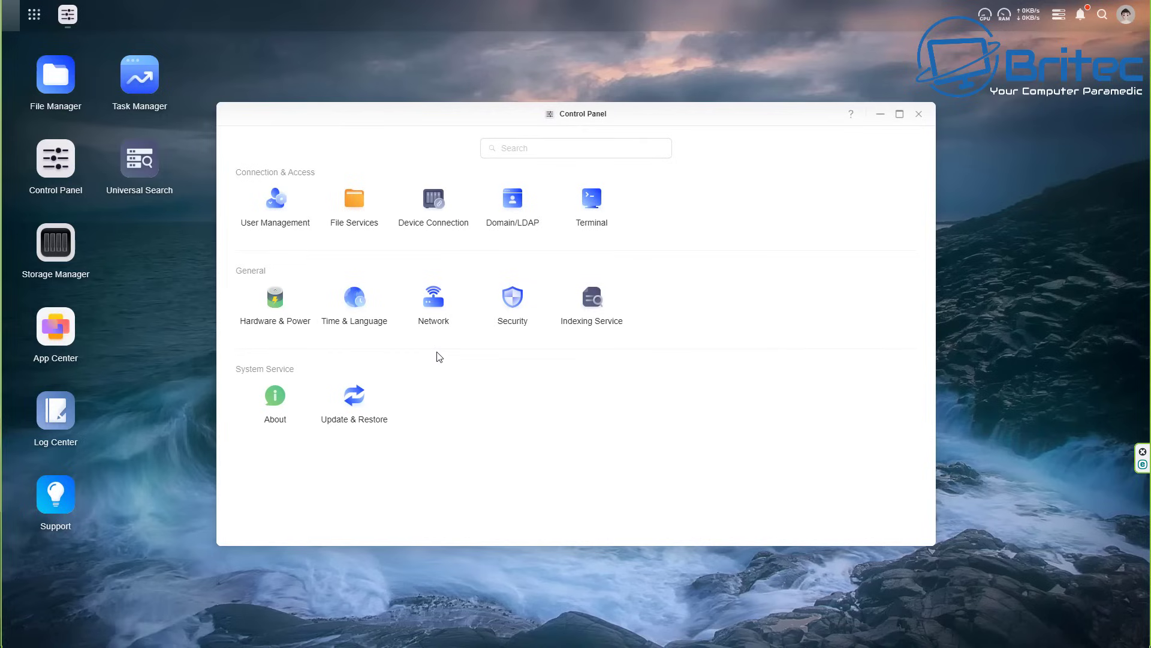
click(367, 413)
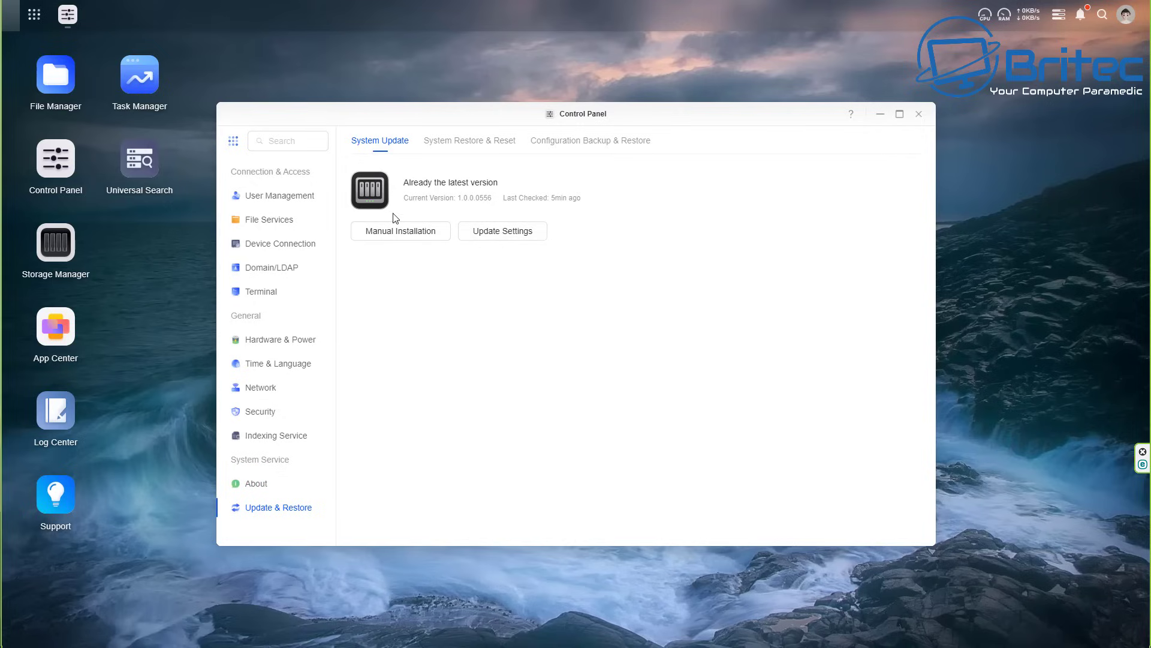
click(266, 495)
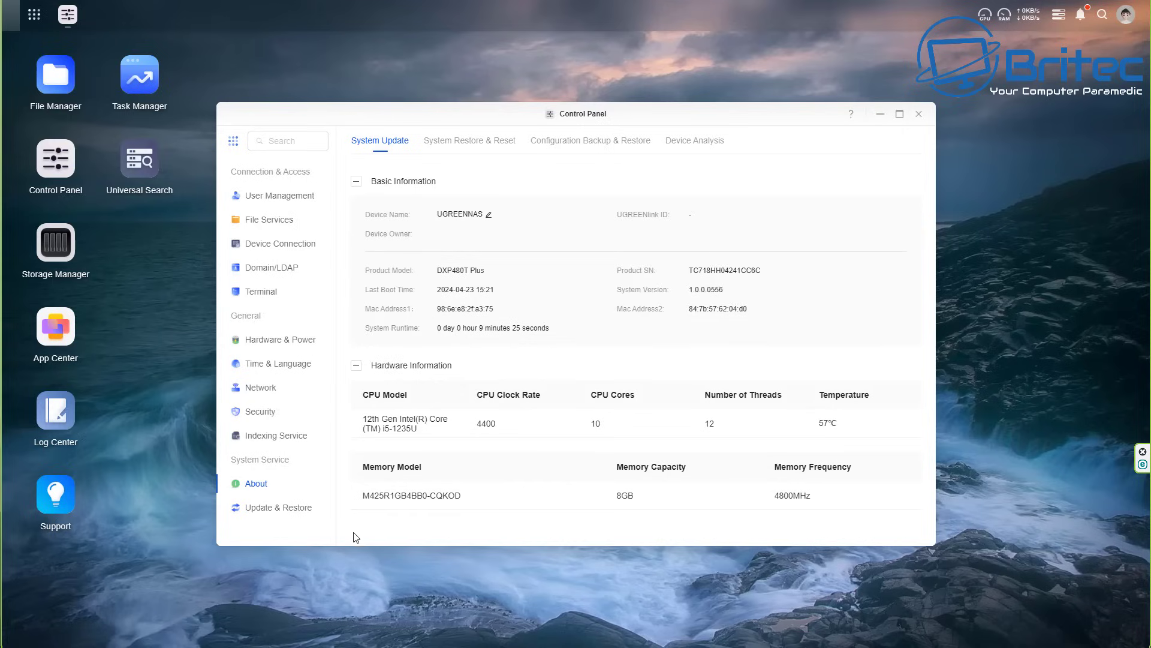
click(268, 420)
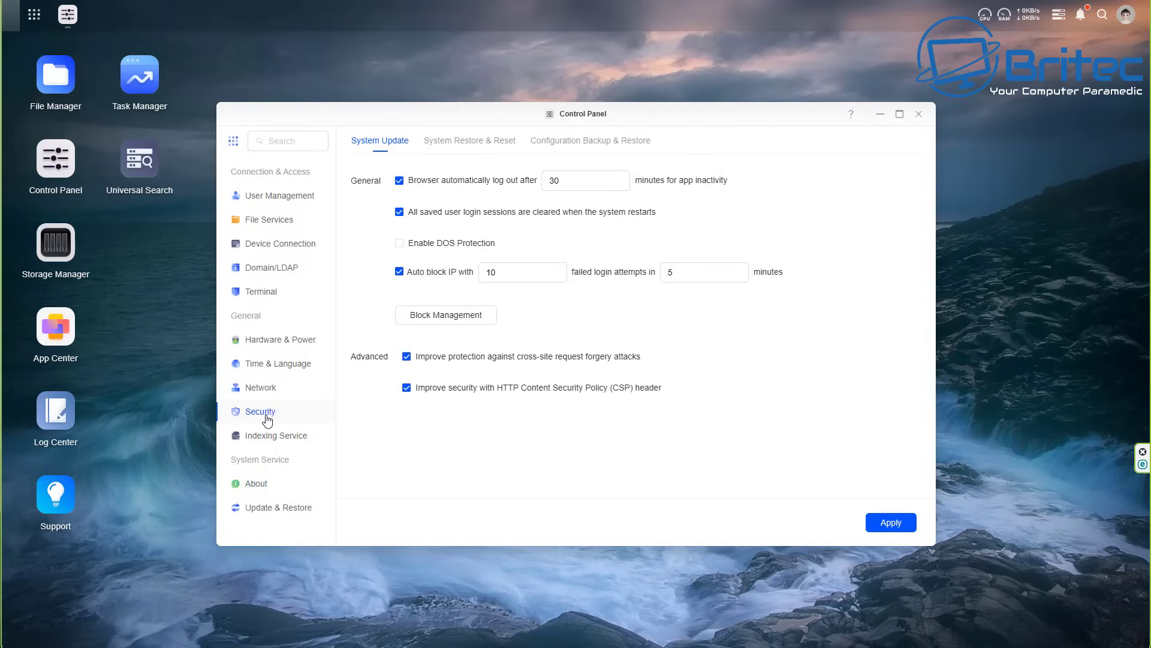
click(455, 144)
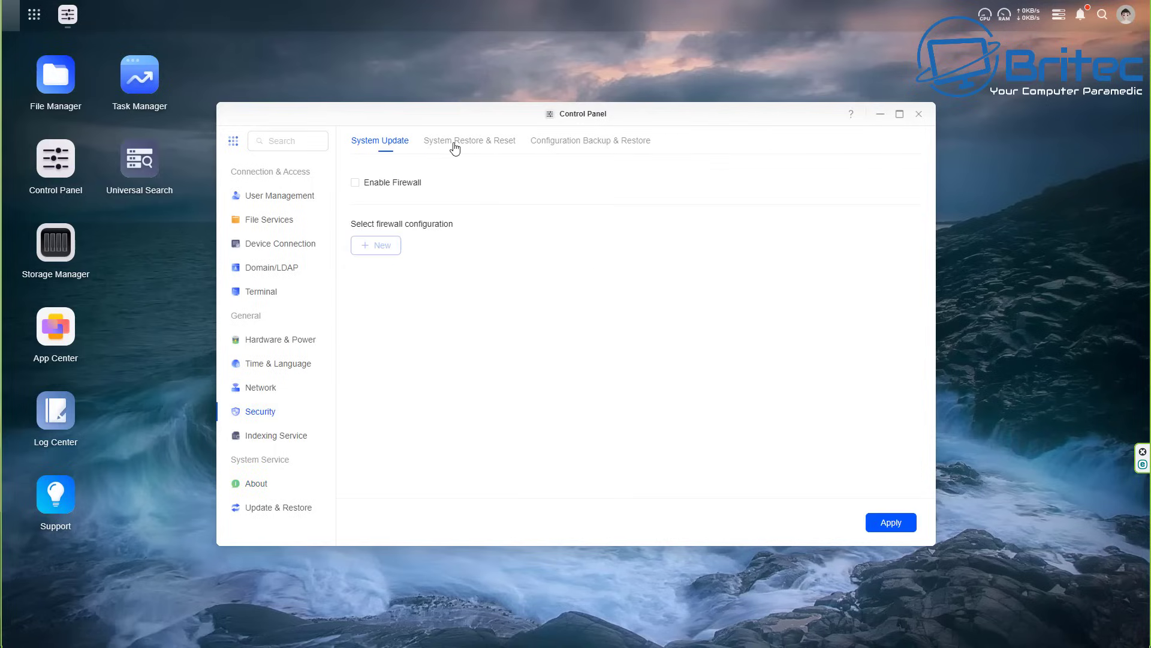
- Review the Control Panel's security certificates, Network settings and Time & Language page, including the list of time zones
click(582, 147)
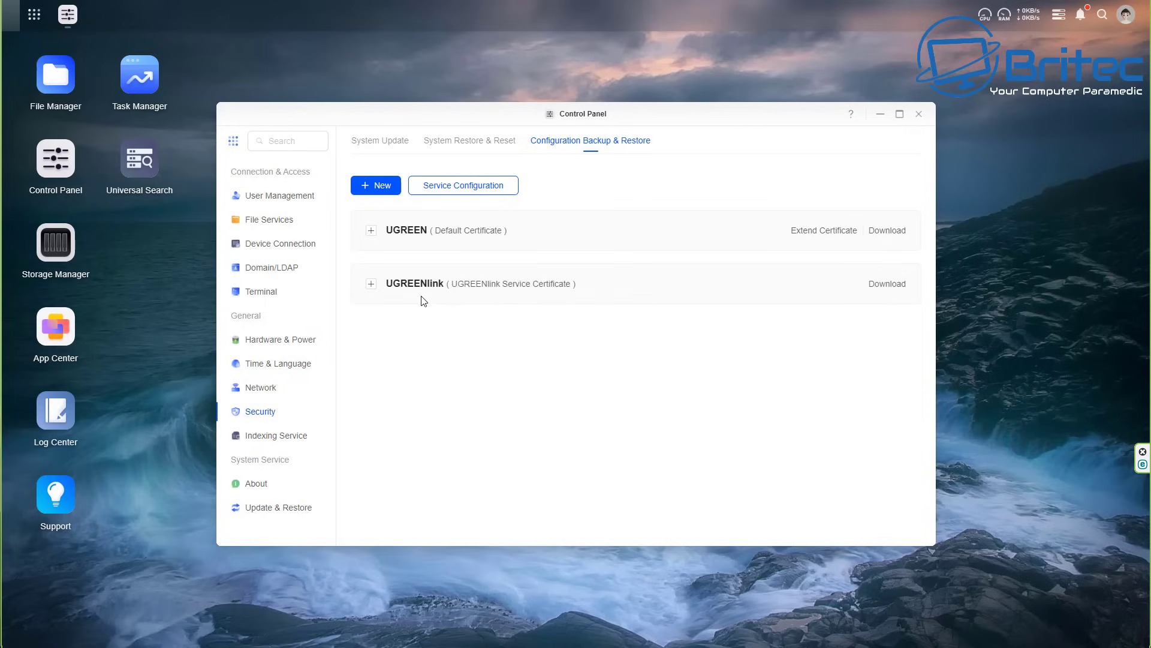
click(263, 389)
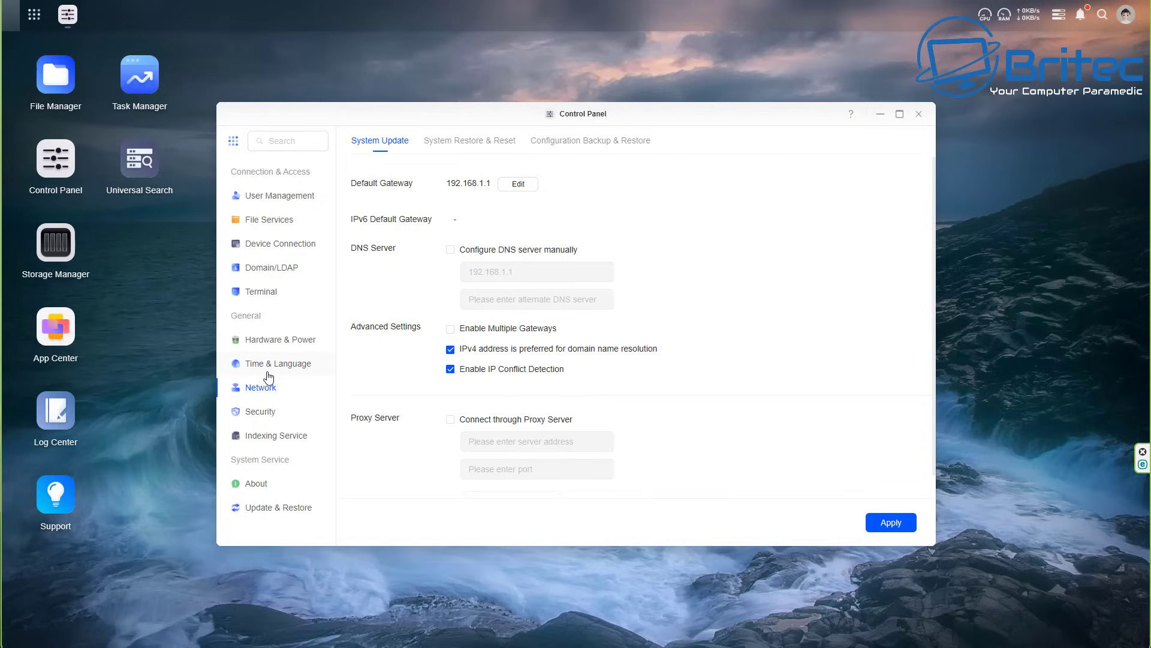
click(275, 365)
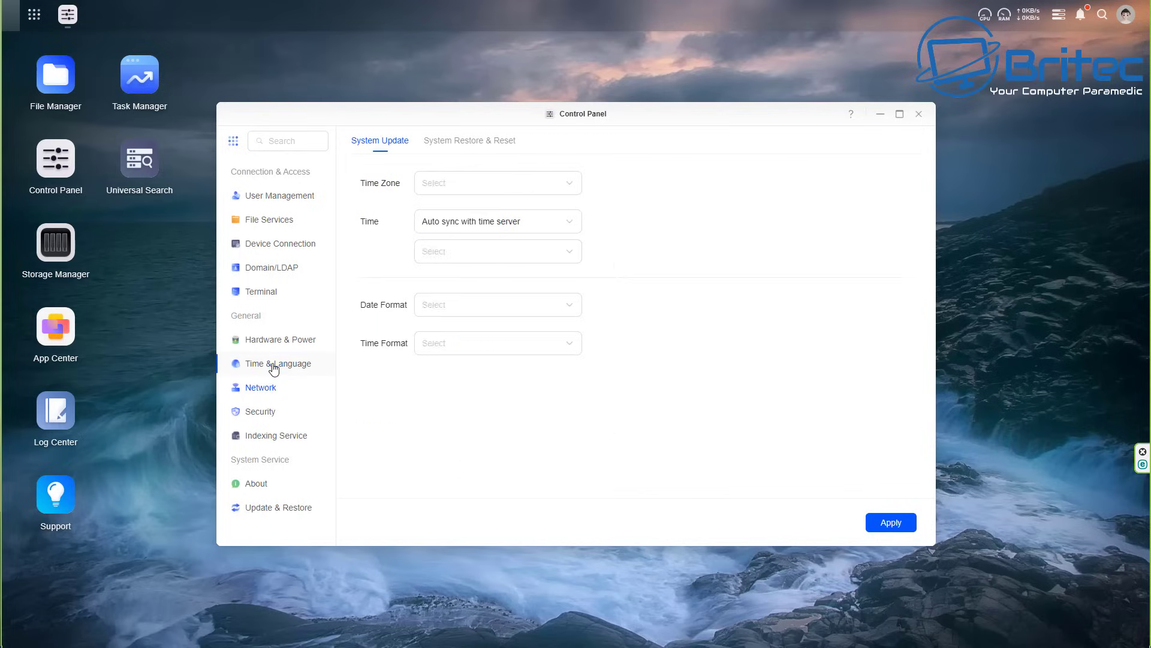
click(520, 184)
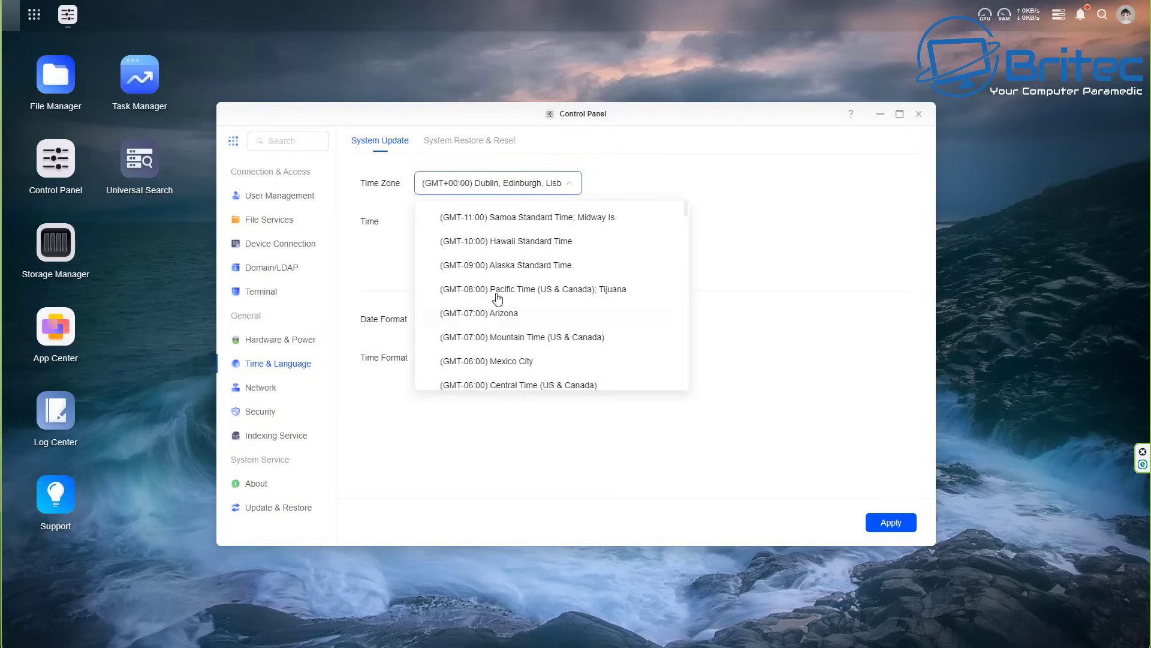
click(666, 188)
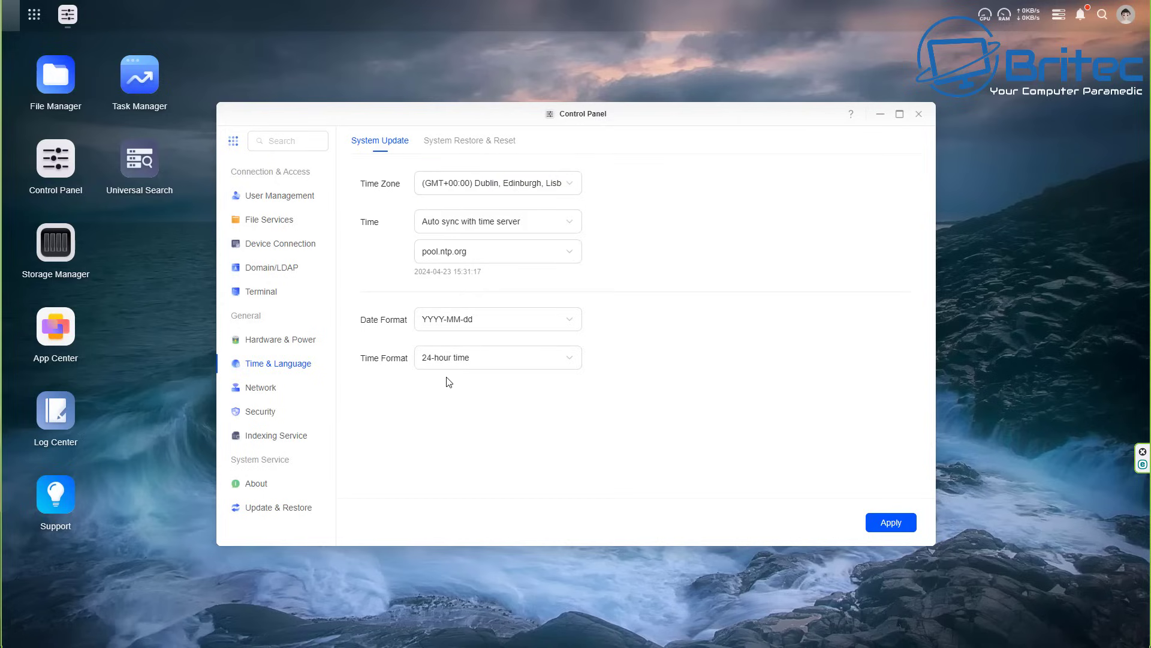
- Review the Hardware & Power pages, including UPS and scheduled shutdown, plus the Terminal settings, and close the Control Panel
click(269, 341)
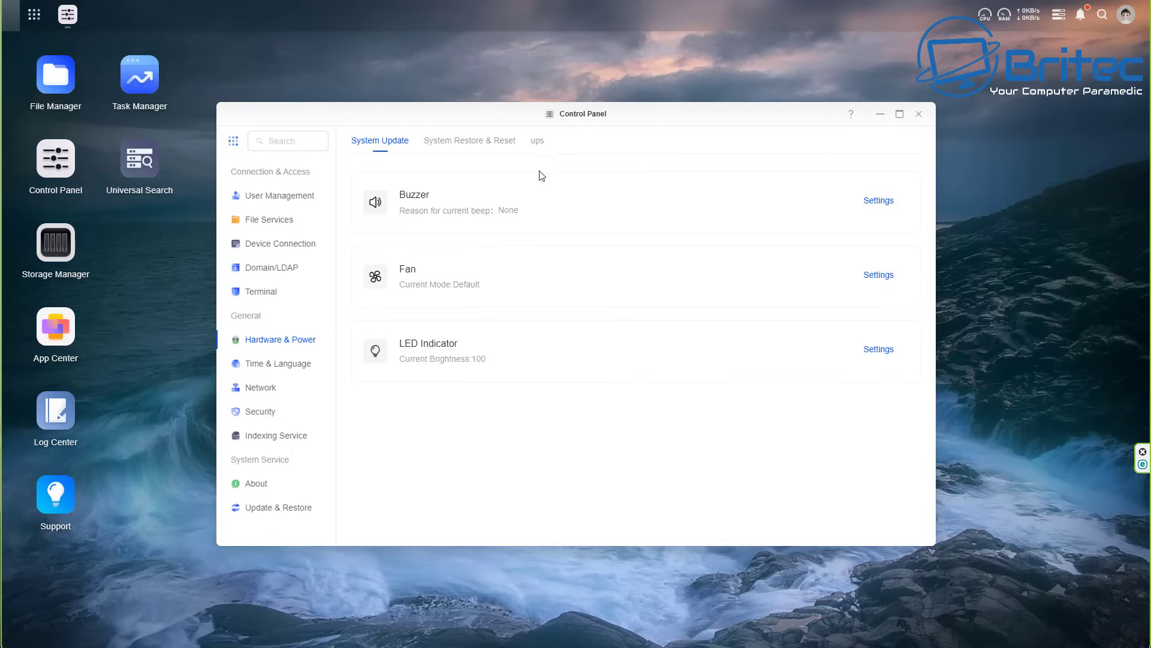
click(532, 144)
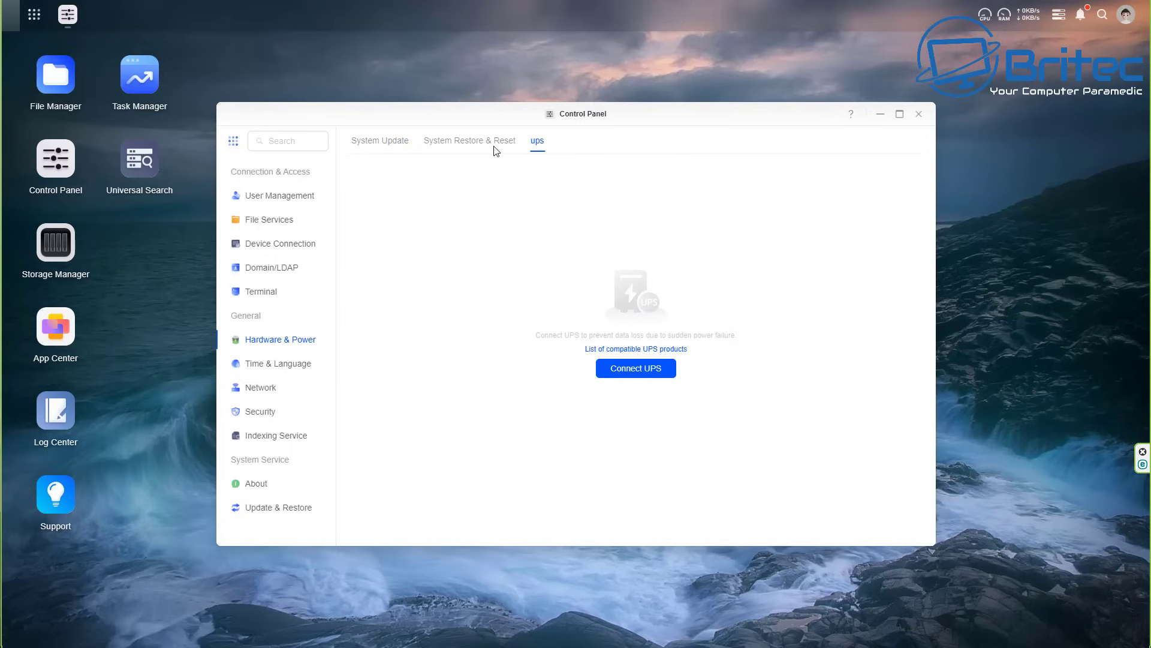
click(476, 144)
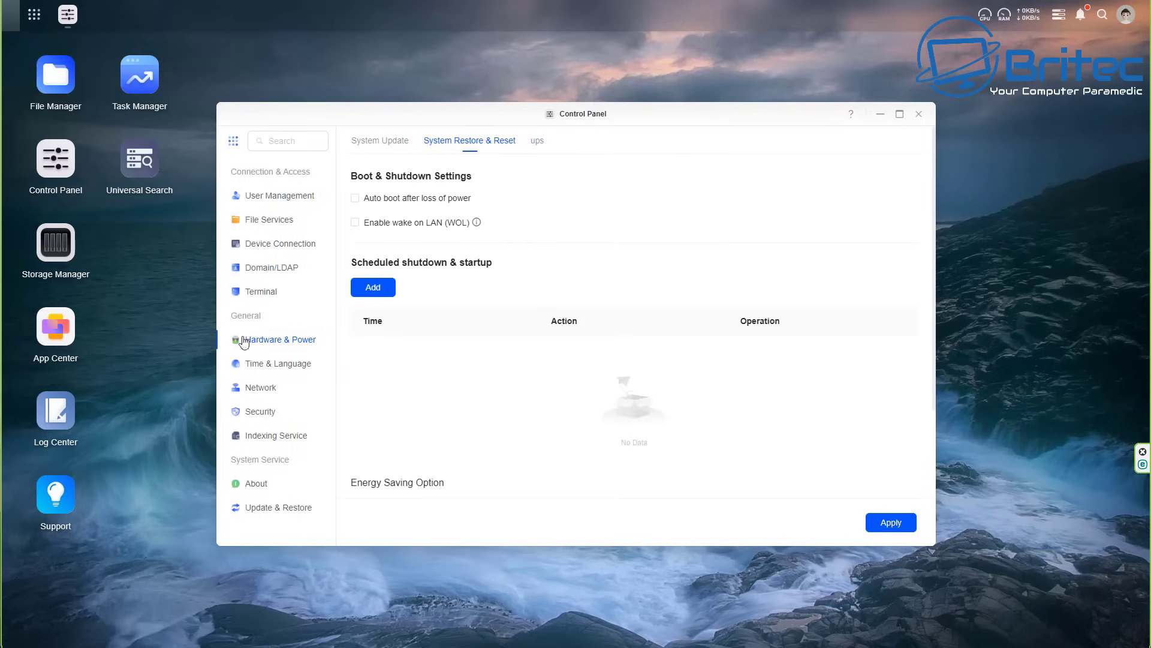
click(253, 293)
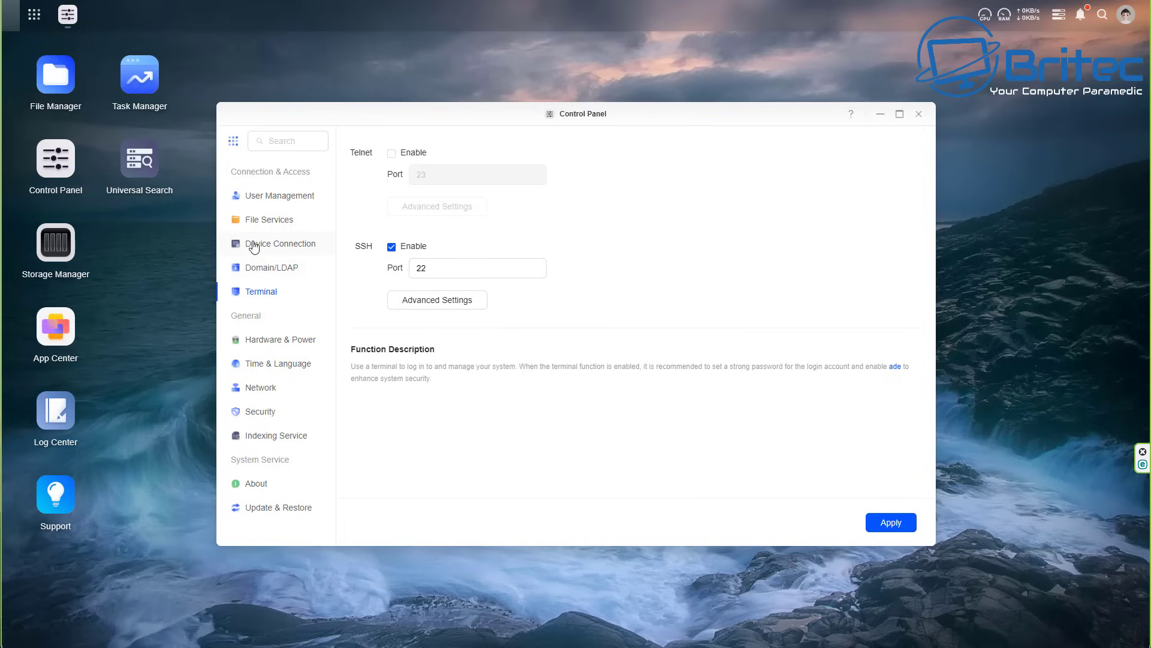
click(918, 116)
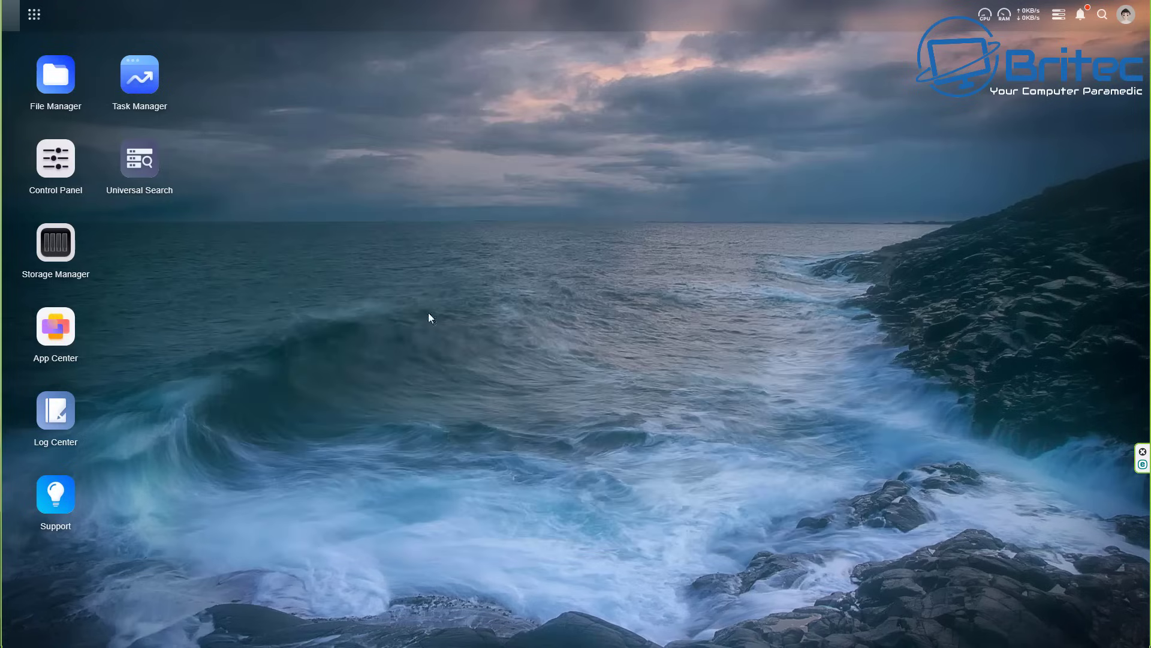
- Examine the CPU, GPU, memory, network, hard disk and volume monitoring in Task Manager, and close it
click(152, 80)
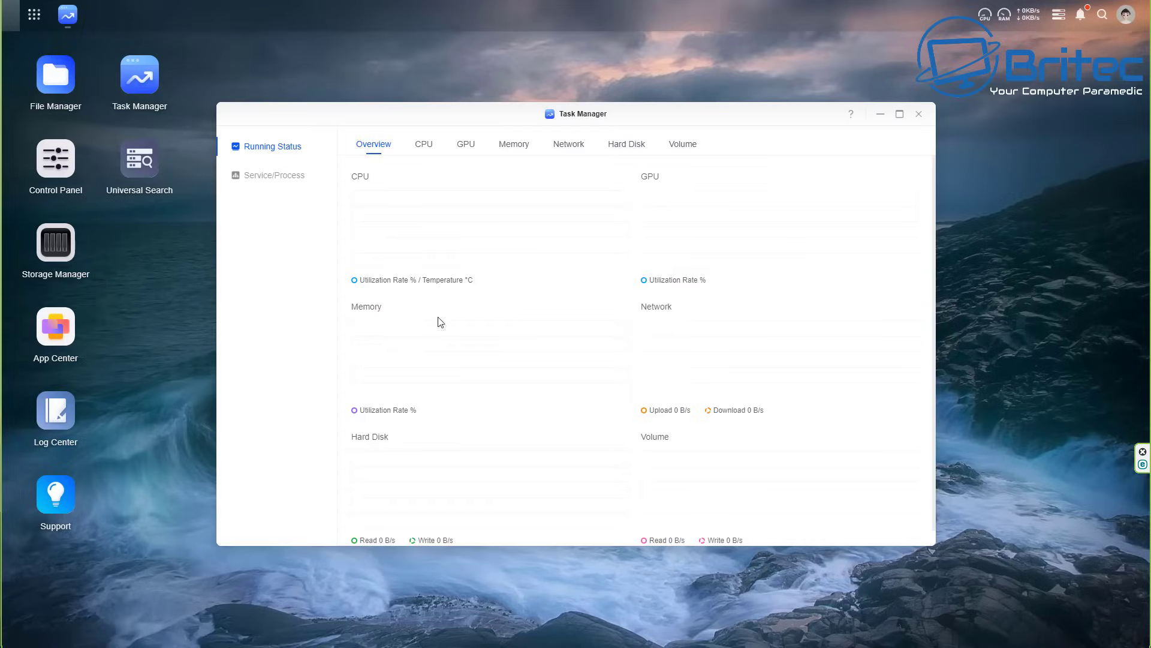
click(420, 147)
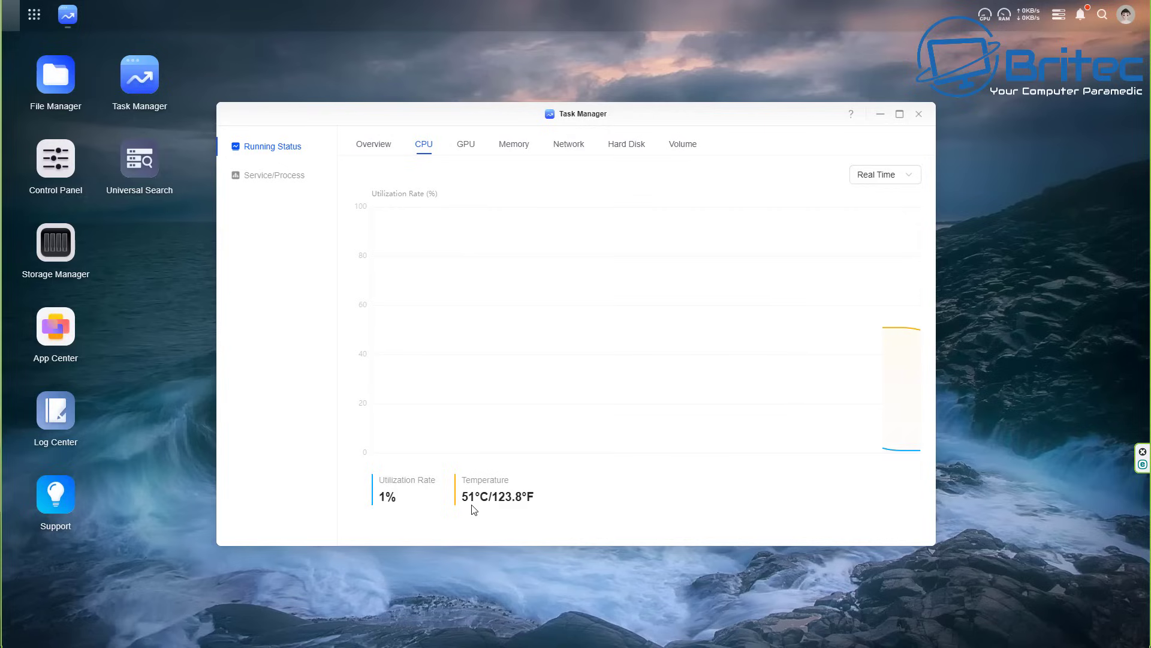
click(465, 148)
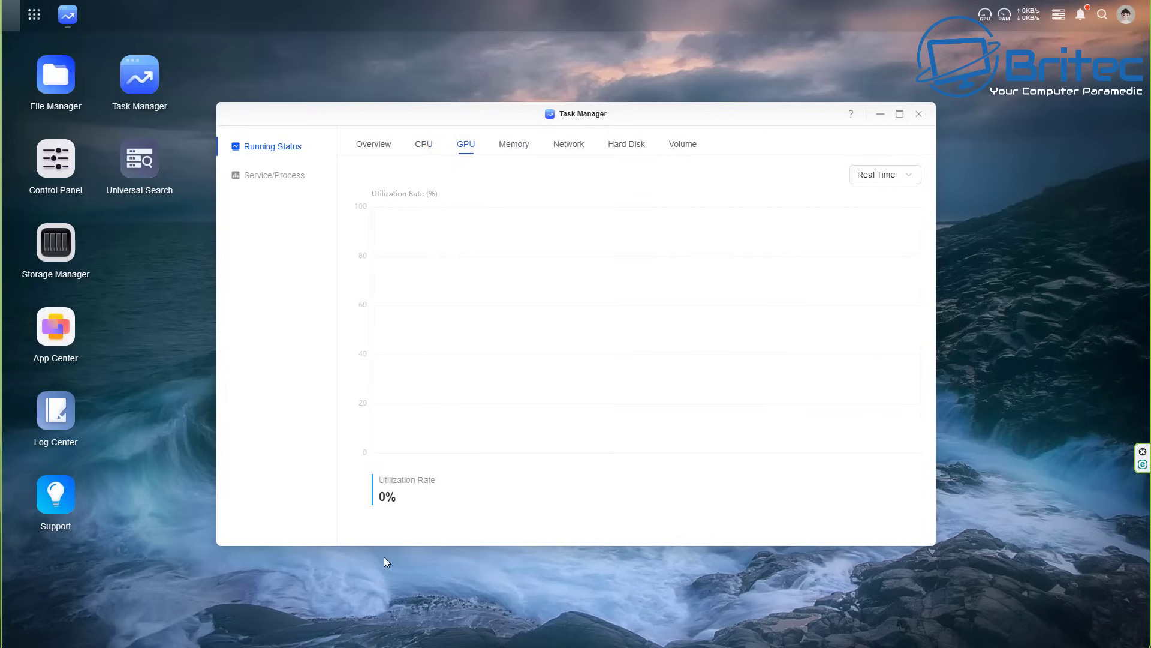
click(511, 144)
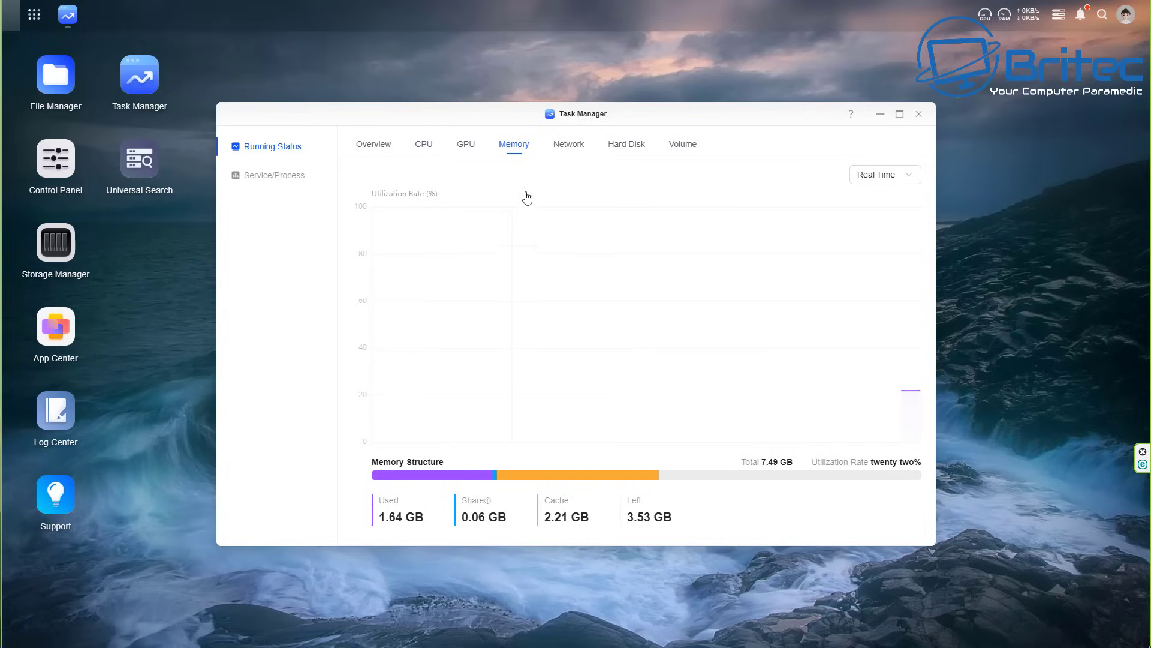
click(568, 147)
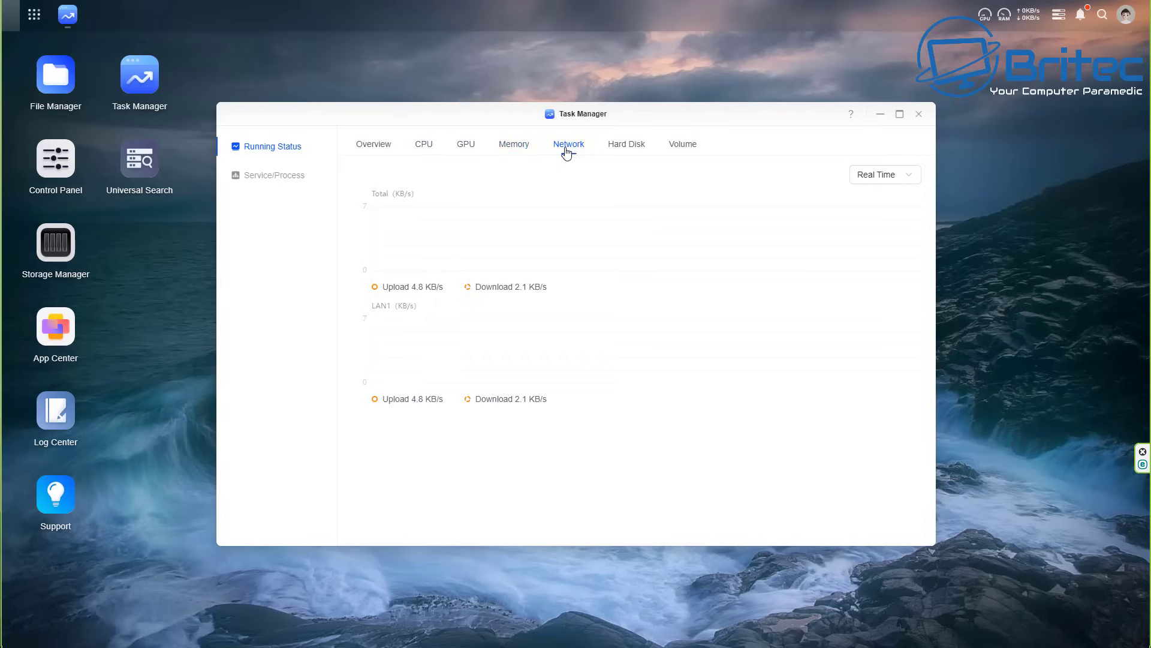
click(628, 151)
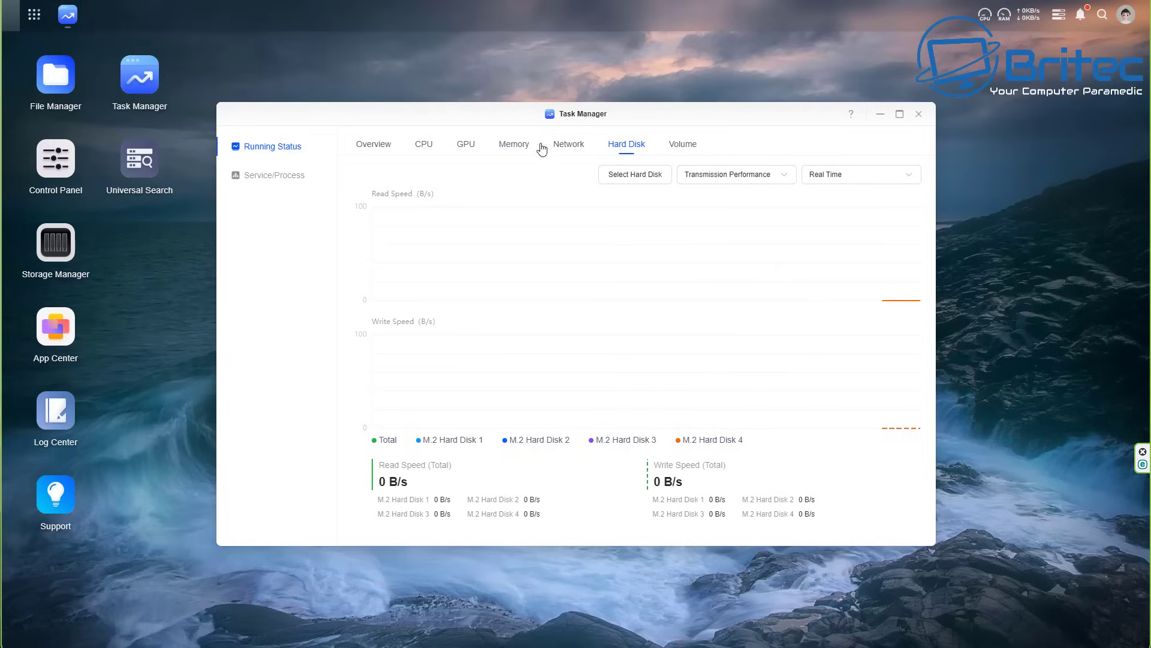
click(667, 145)
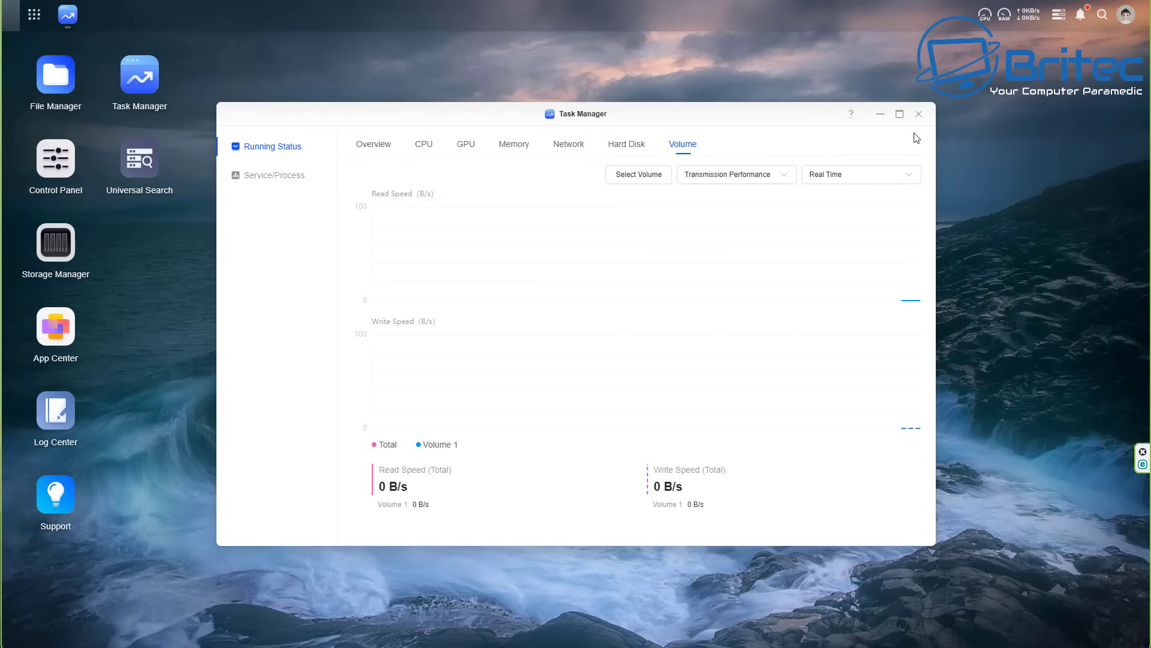
click(919, 114)
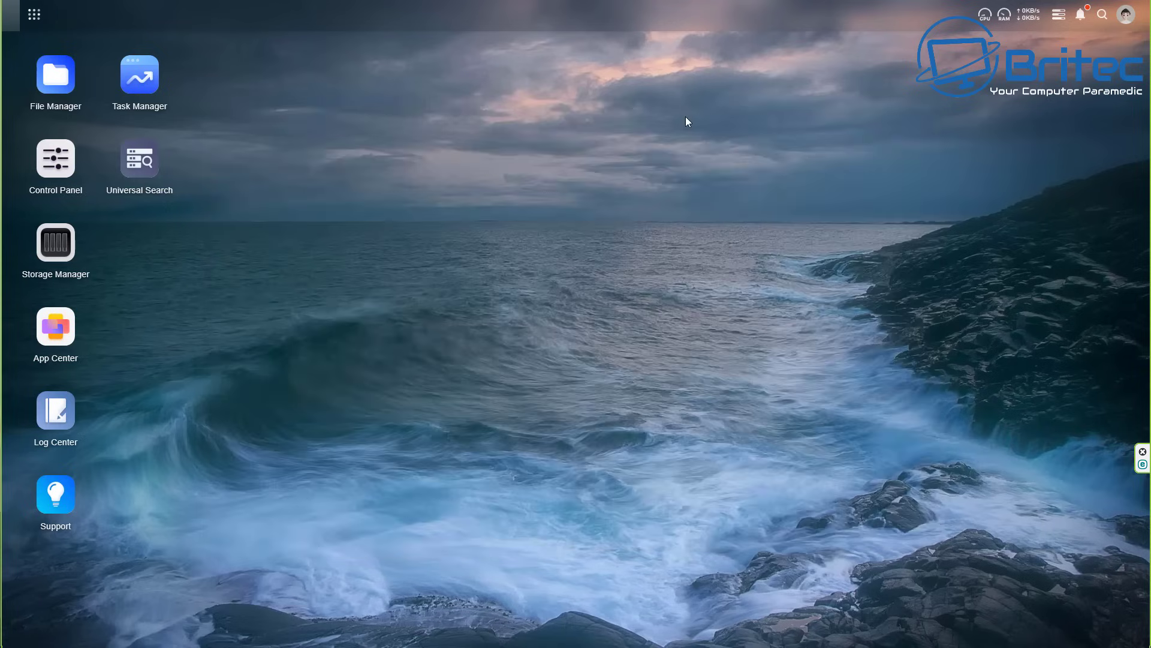
- Open the App Center to look through all apps available for the NAS
click(71, 329)
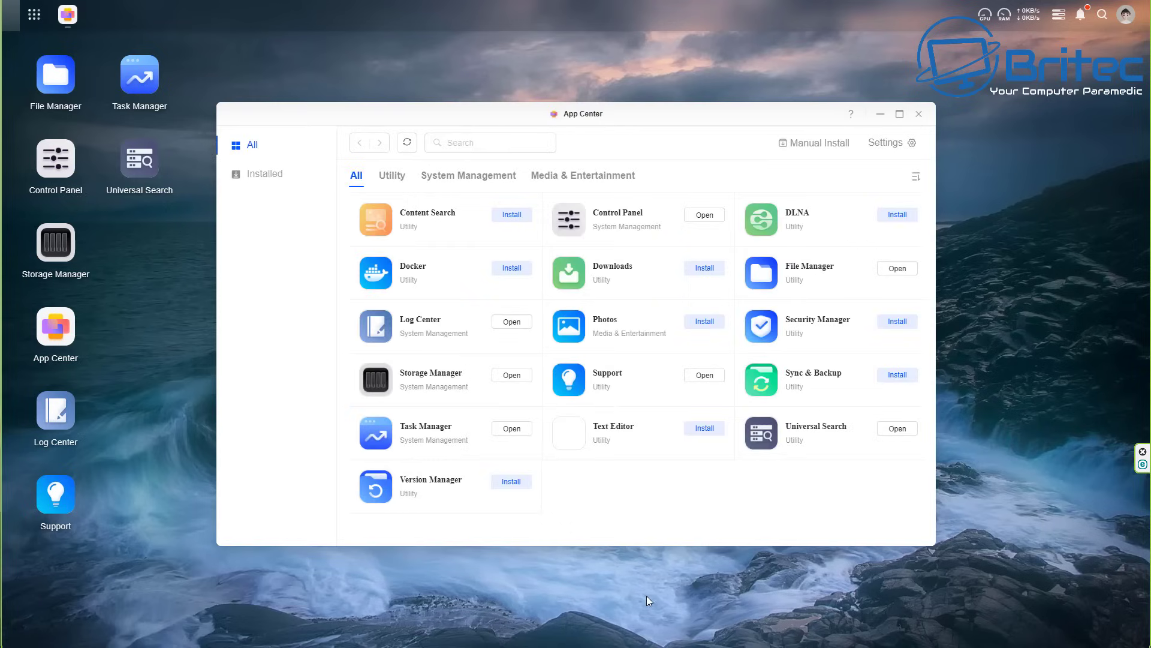